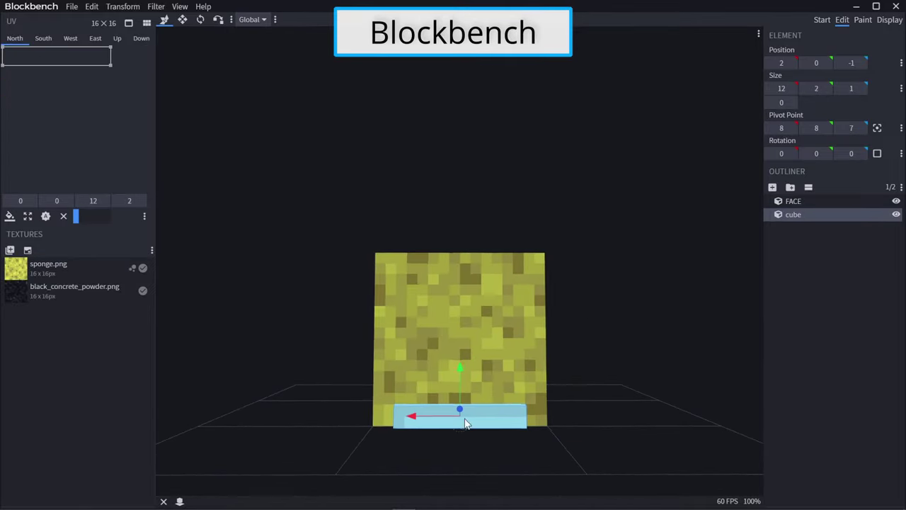
- Move the black mouth slab up the sponge's front face to finish the face
drag(461, 410, 460, 350)
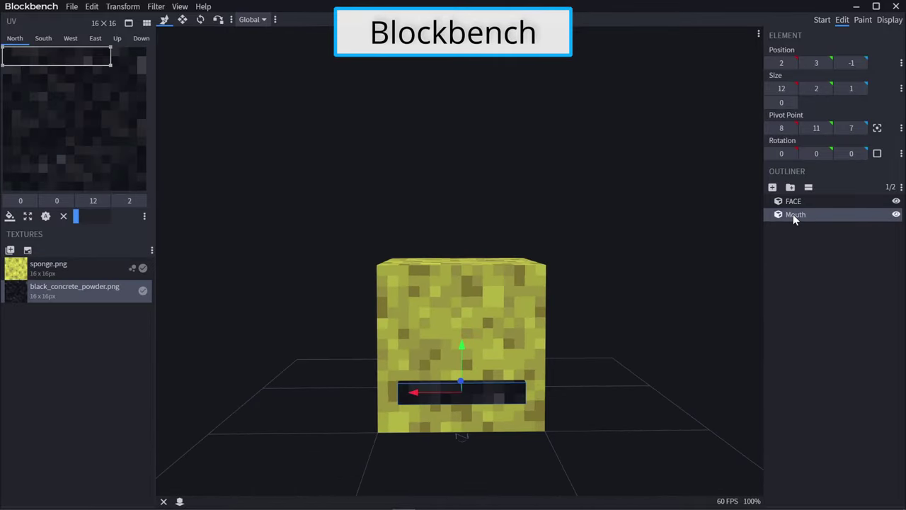
right_click(798, 214)
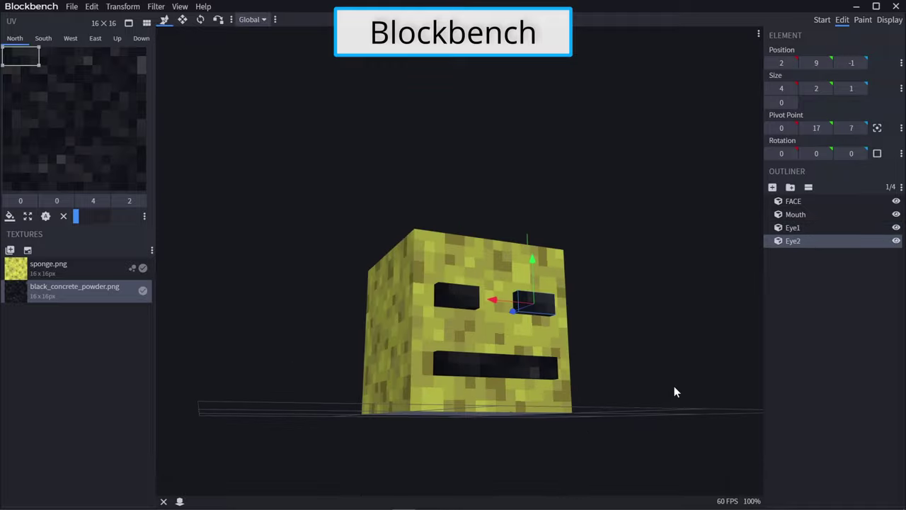
drag(674, 386, 633, 395)
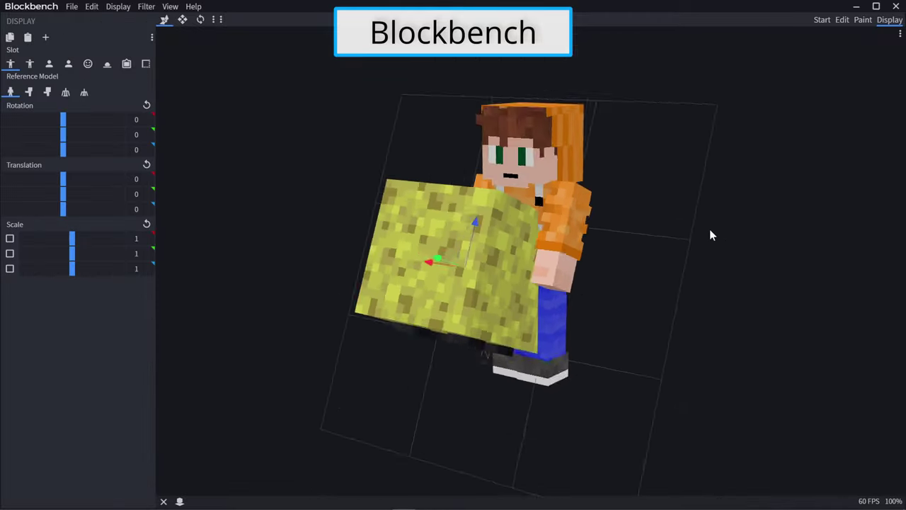
- In Display mode, tilt and shift the block into place as the player's head
click(49, 64)
click(29, 64)
drag(63, 120, 85, 121)
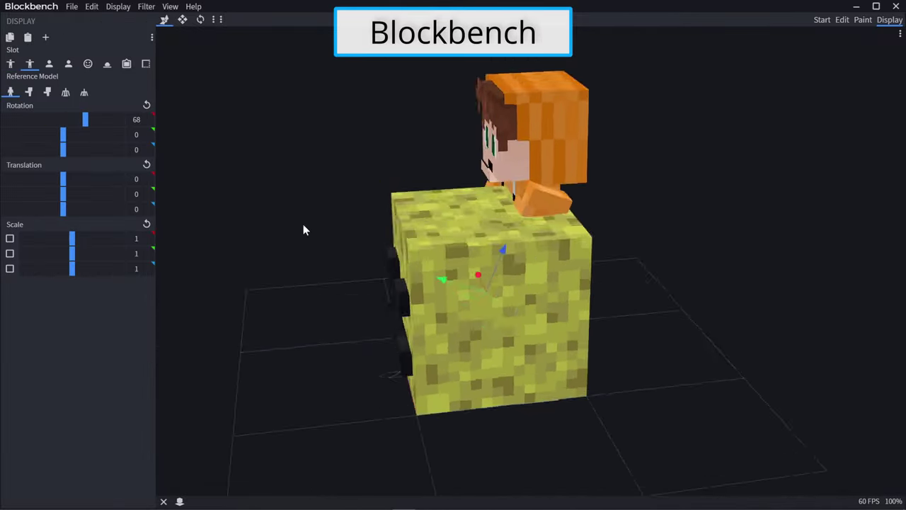
drag(303, 229, 564, 345)
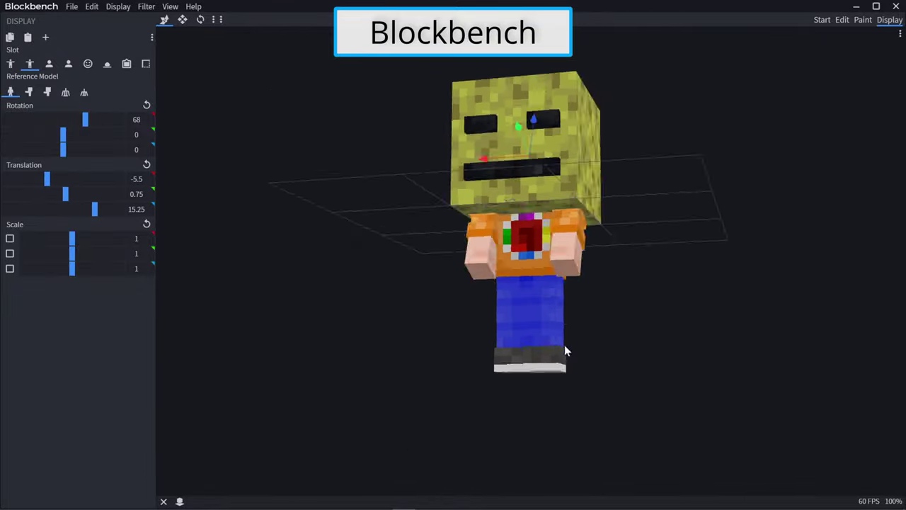
- Capture a screenshot of the model with View > Screenshot > Screenshot Model
click(169, 6)
drag(638, 354, 581, 372)
click(170, 6)
mouse_move(198, 106)
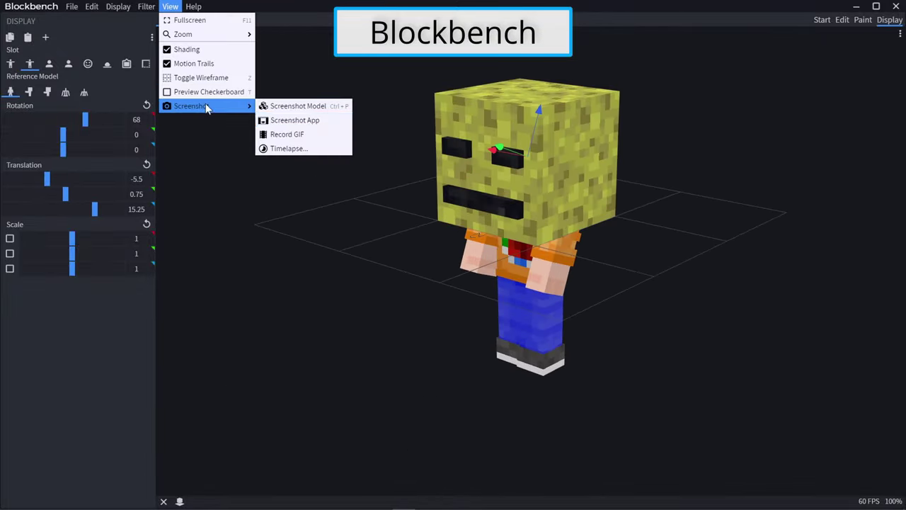
click(297, 106)
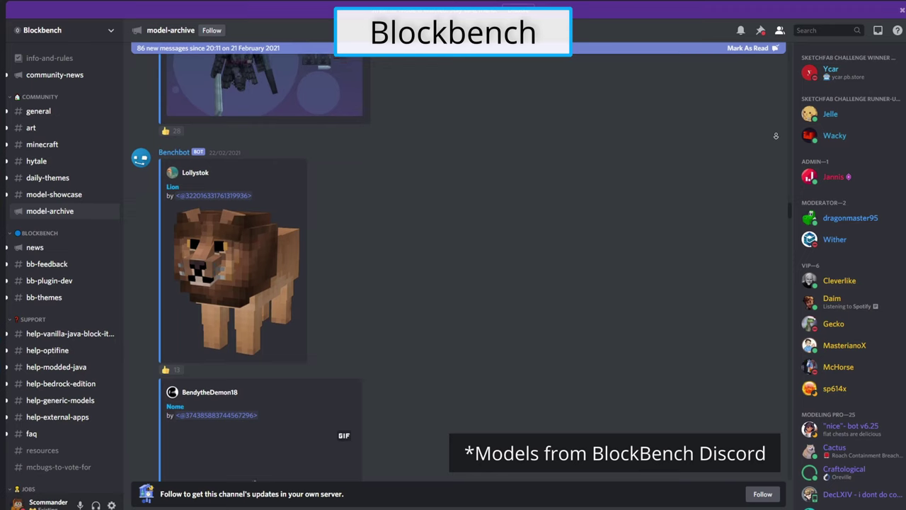
- Scroll down through the community-made model posts in #model-archive
scroll(776, 135, down, 5)
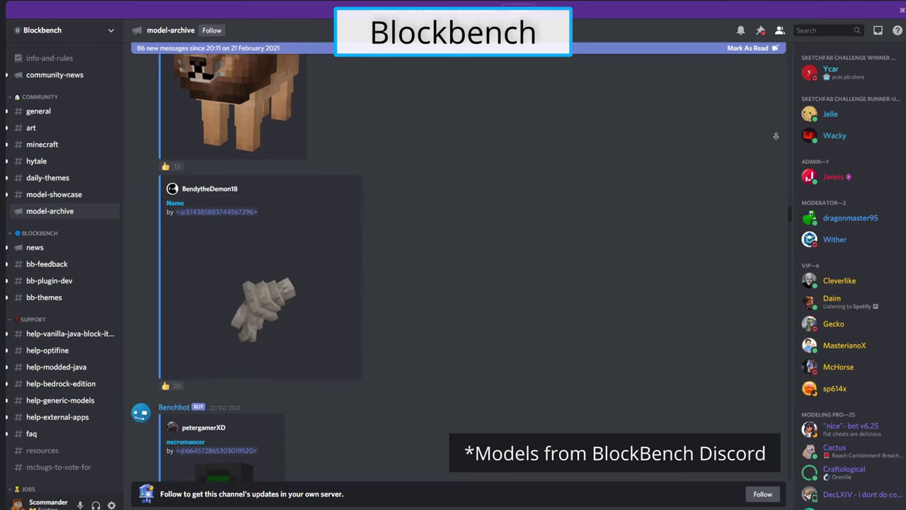
scroll(776, 135, down, 6)
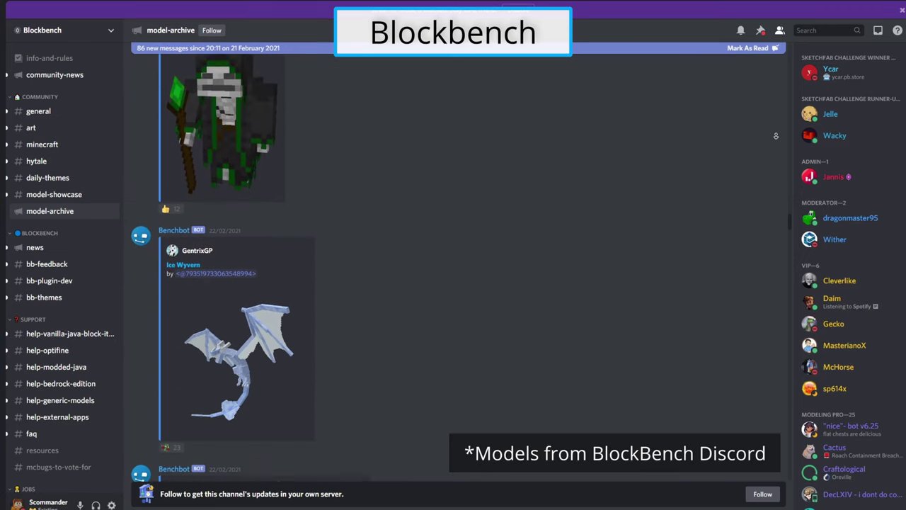
scroll(776, 135, down, 6)
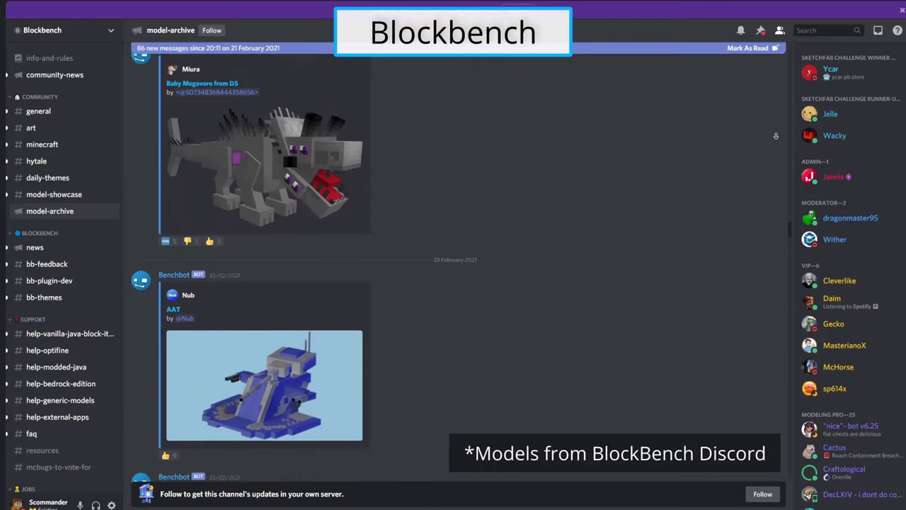
scroll(776, 136, down, 6)
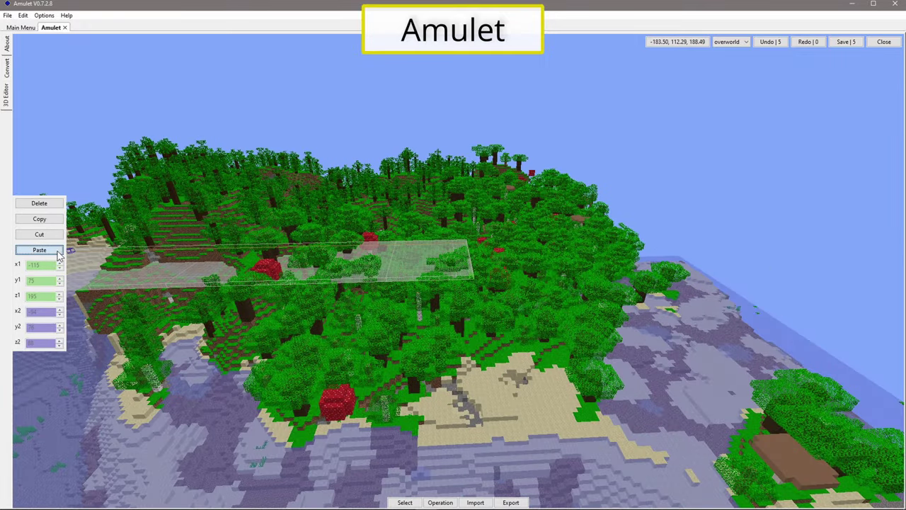
- Paste the copied terrain and confirm it at the chosen position
click(58, 253)
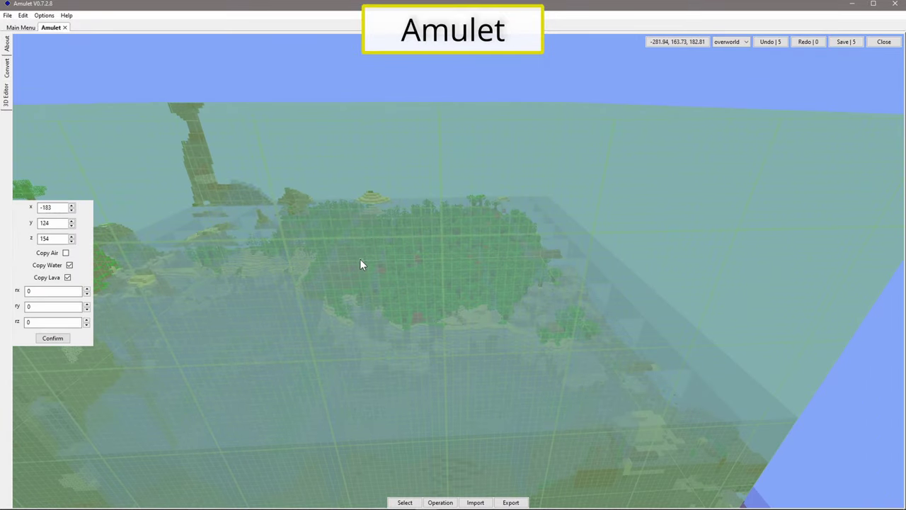
click(52, 338)
key(w)
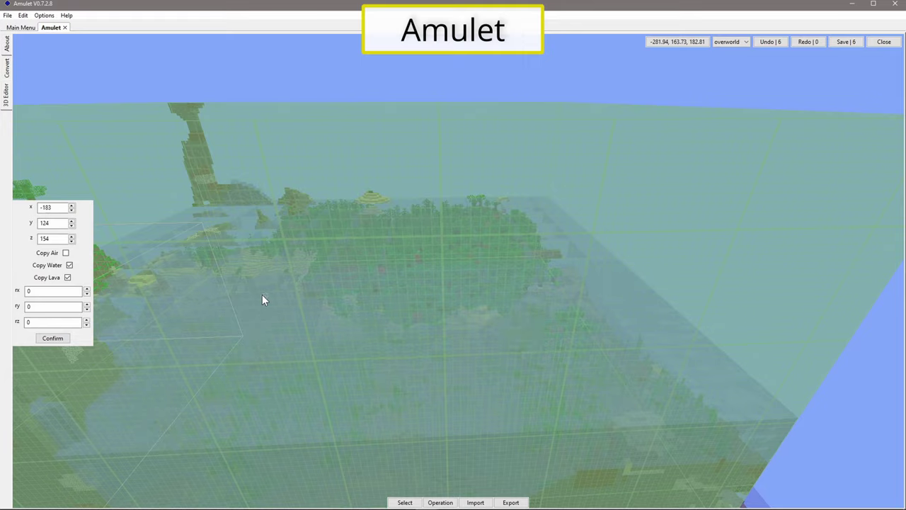
key(w)
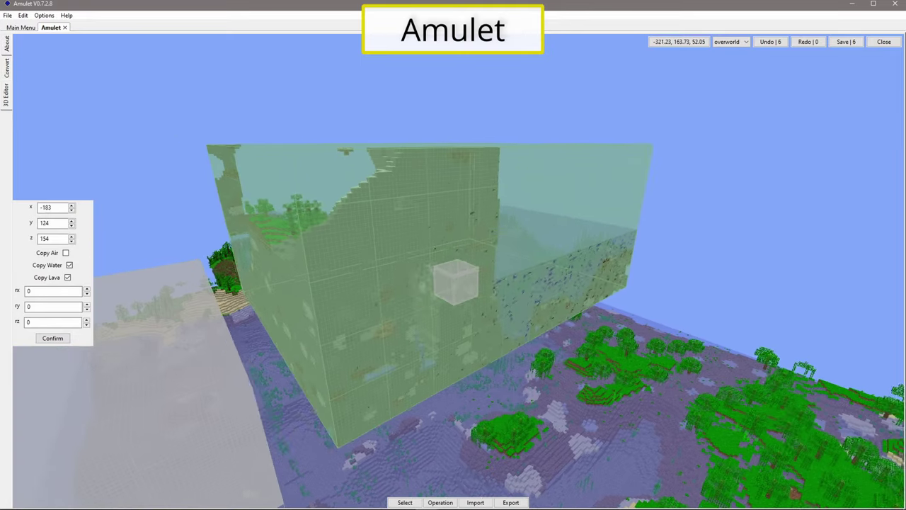
key(w)
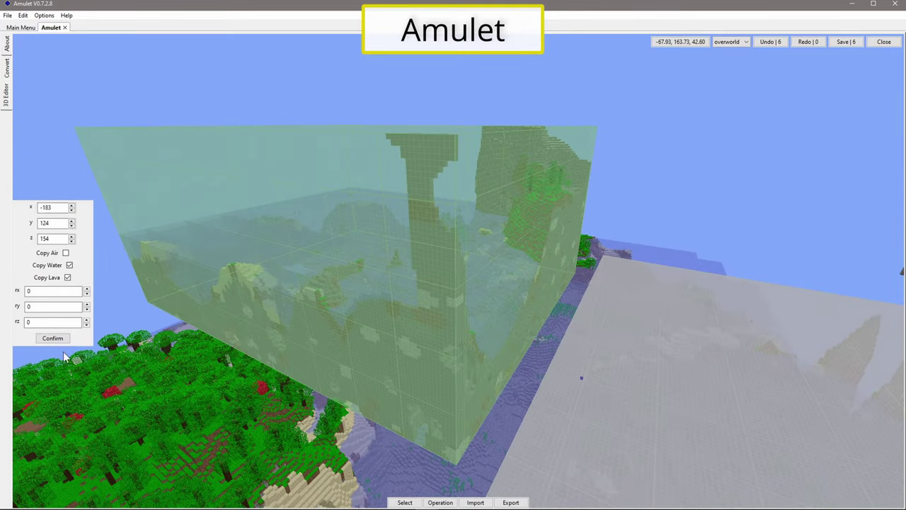
- Place and confirm a second paste at a new spot, then fly back to the original selection
right_click(233, 448)
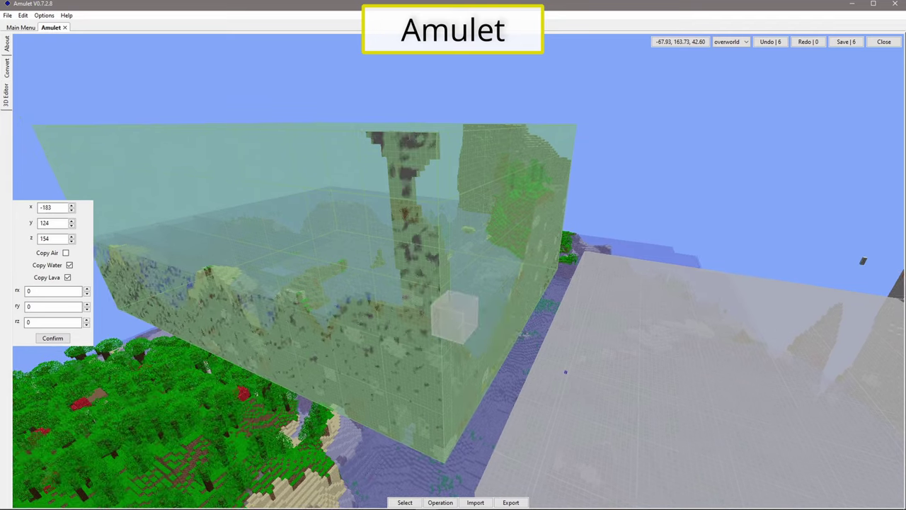
click(53, 339)
right_click(379, 329)
key(d)
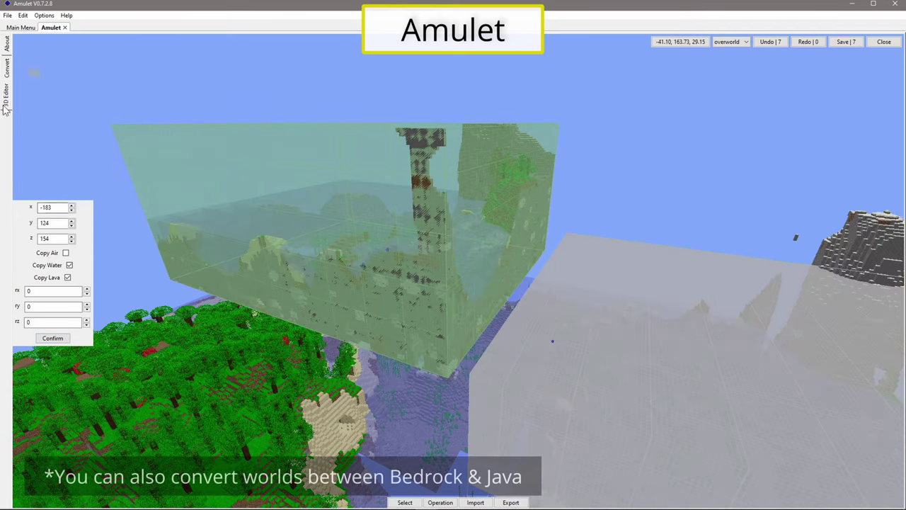
key(w)
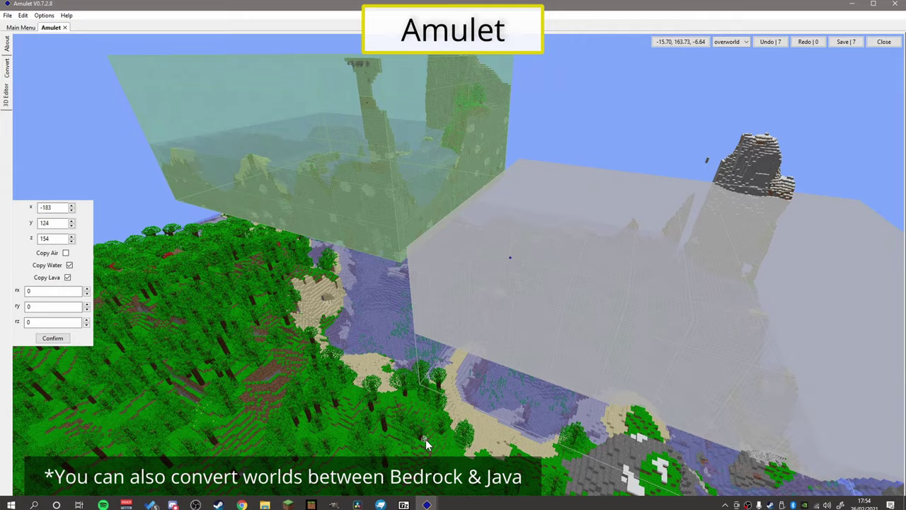
click(405, 503)
key(w)
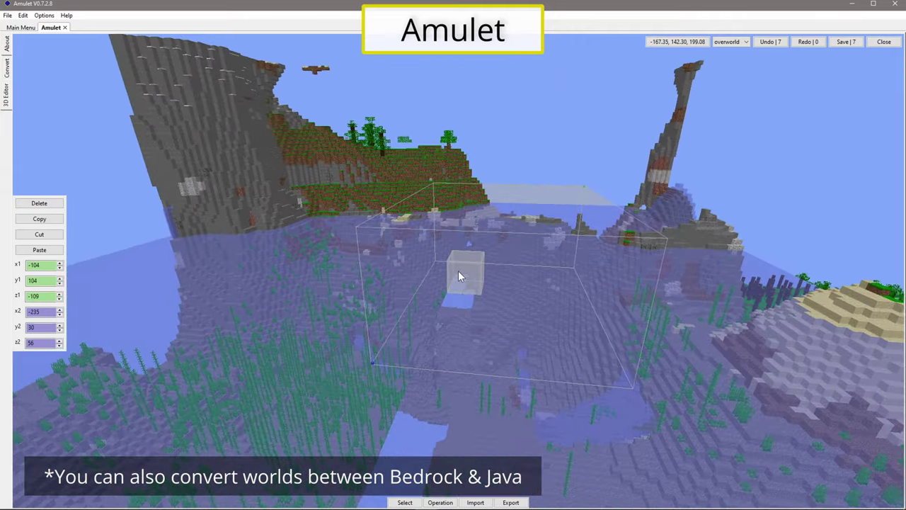
key(w)
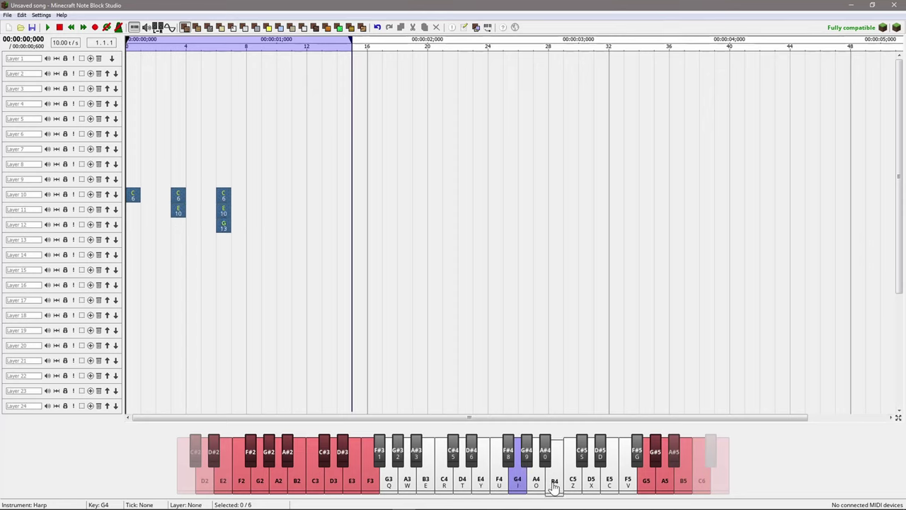
- Choose B4 on the piano as the note to place in the layers
click(555, 487)
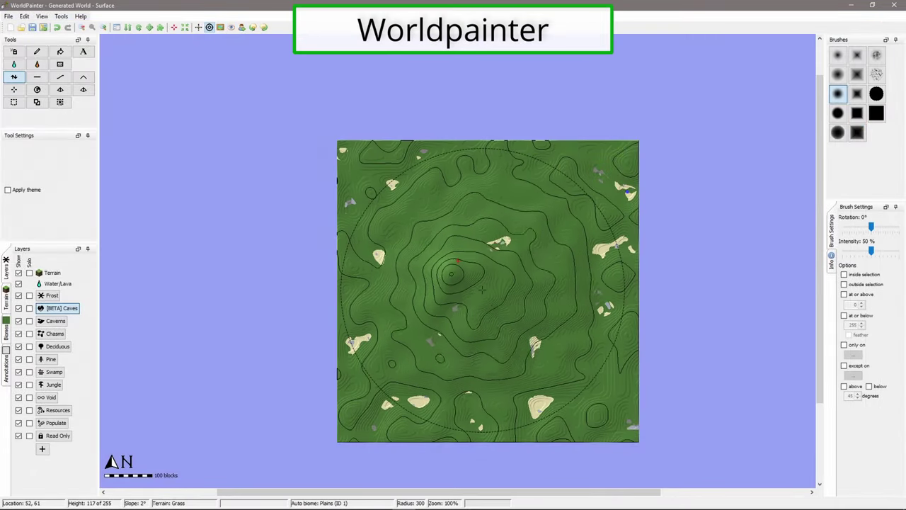
- Lift the centre of the map into a mountain up to height 255 with Raise Mountain
drag(482, 290, 483, 292)
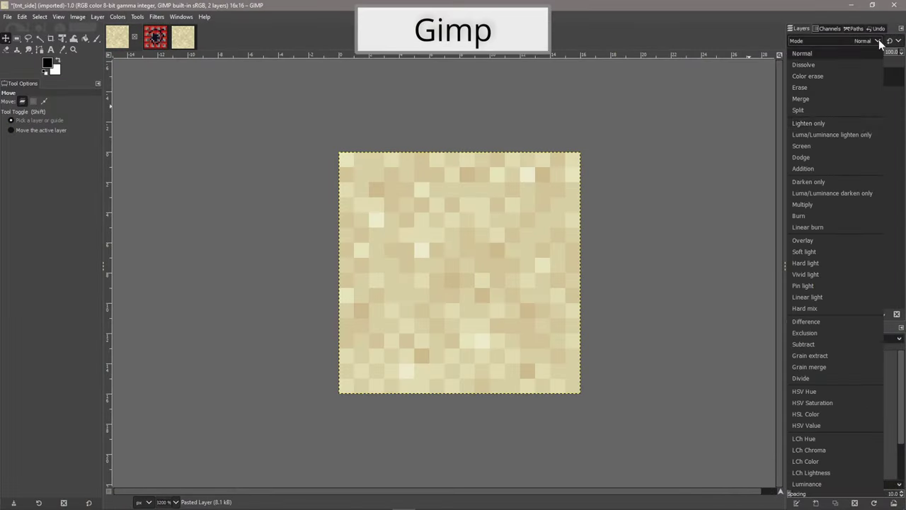
- Blend the sand layer over TNT with Overlay and paste the TNT strip as a new layer in place
click(830, 193)
click(870, 42)
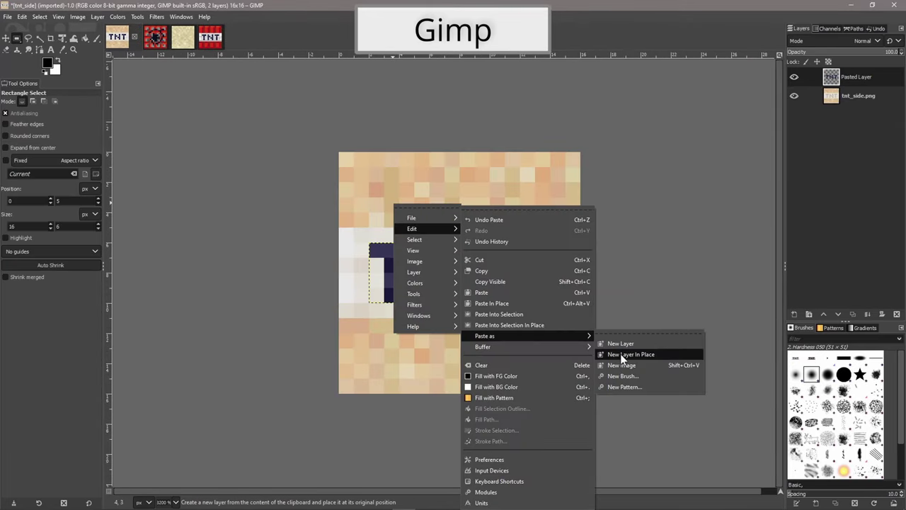
click(623, 354)
- Shift the pasted strip's hue to 180 with Colors > Hue-Chroma
click(118, 16)
click(137, 51)
key(Escape)
click(118, 17)
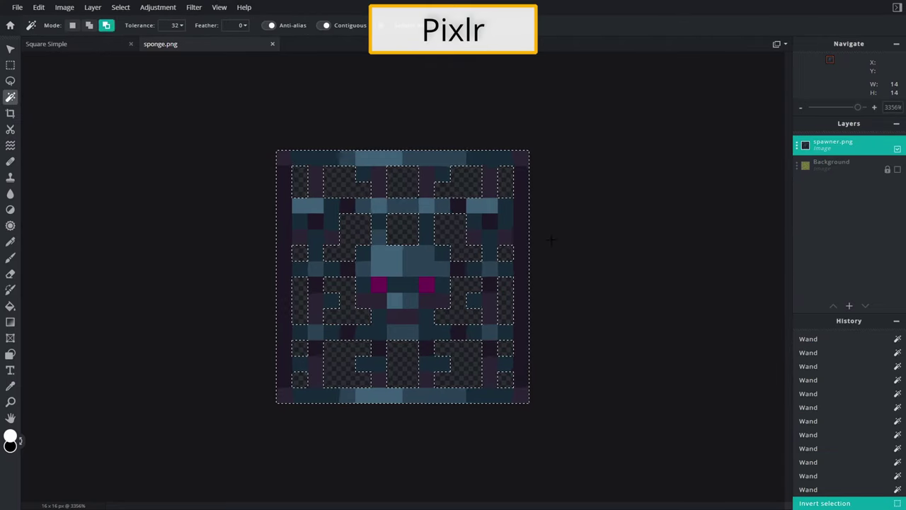
- Invert the spawner hole selection and delete those pixels from the sponge layer
click(897, 168)
click(897, 149)
key(ctrl+shift+i)
key(Delete)
click(897, 148)
- Move spawner.png below the Background layer, show Background, and switch to the Sketchy pen
click(853, 164)
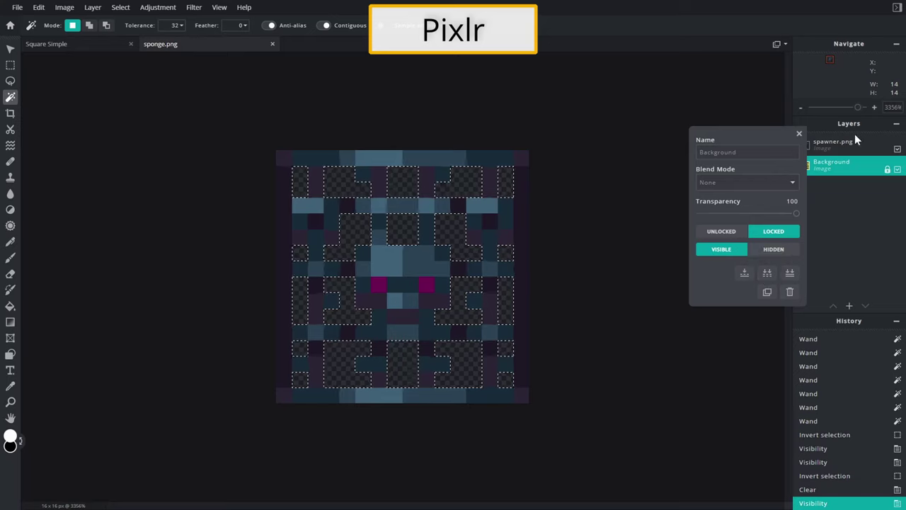
drag(850, 141, 831, 180)
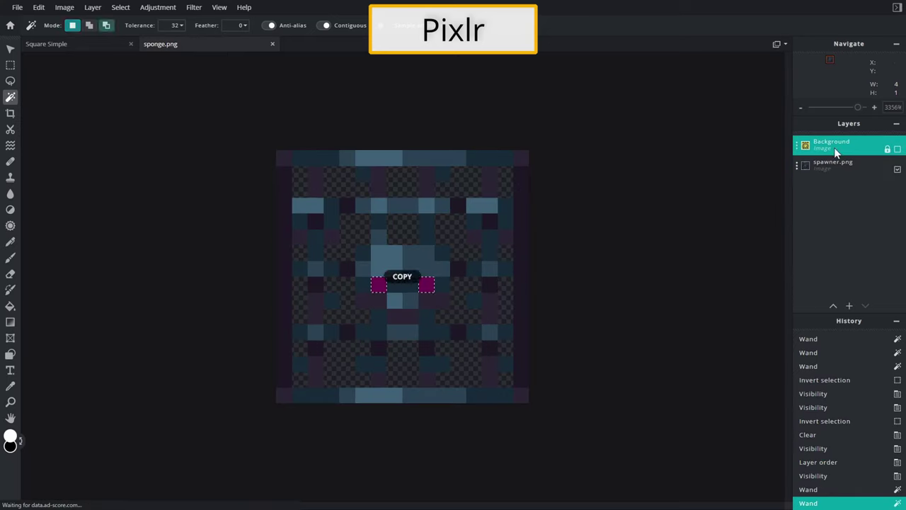
click(897, 170)
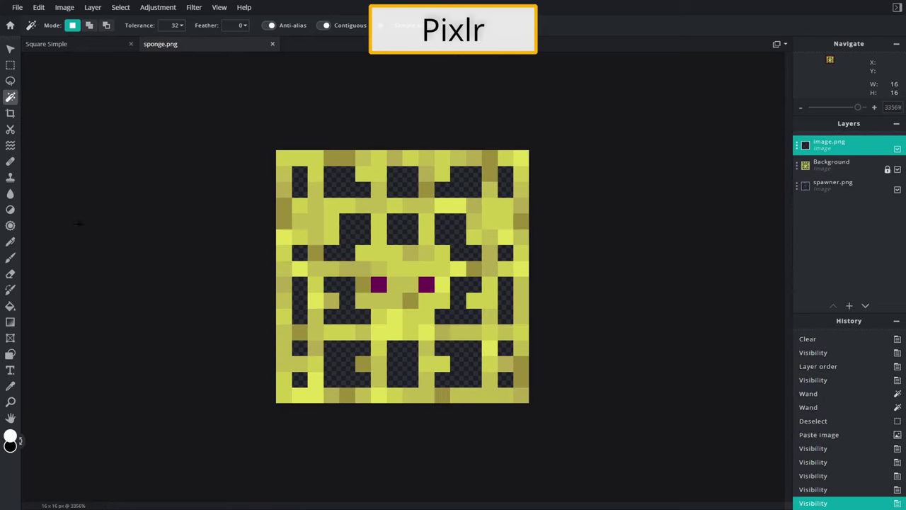
click(383, 268)
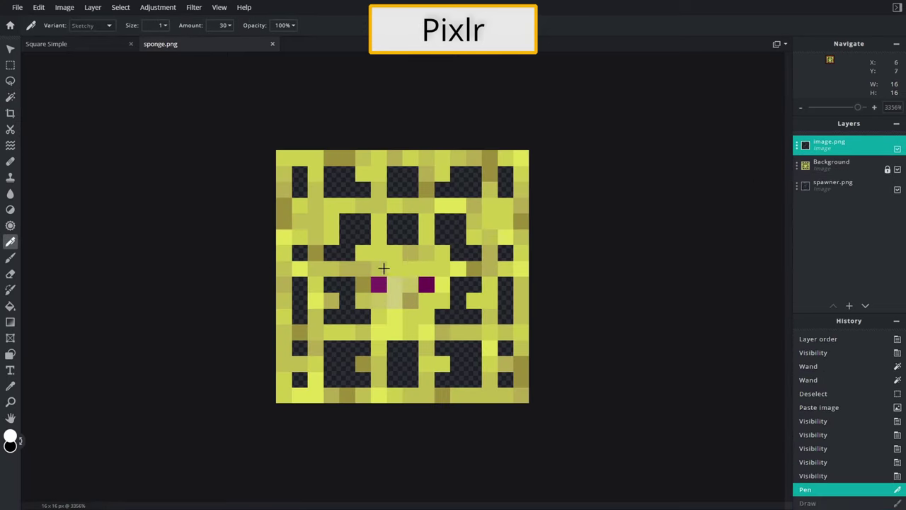
click(10, 241)
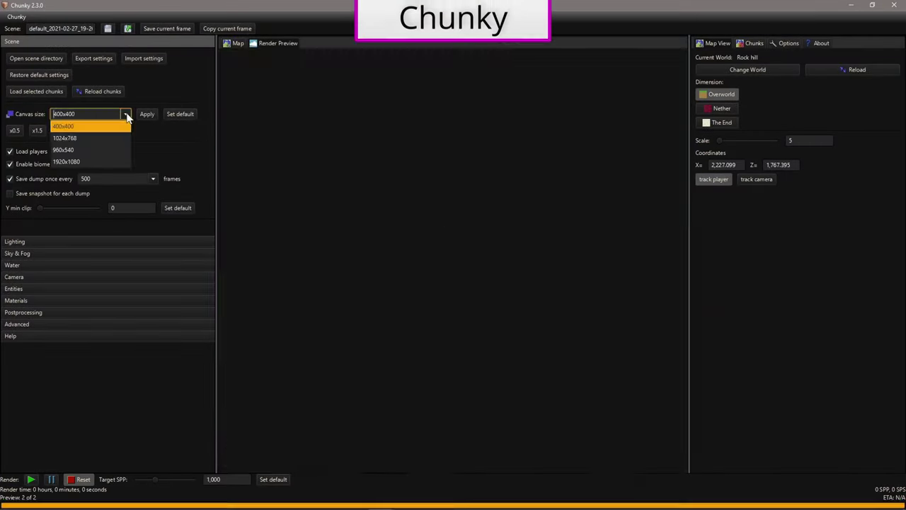
- Set the canvas to 1920x1080, start the render, and enter 128 as Target SPP
click(66, 162)
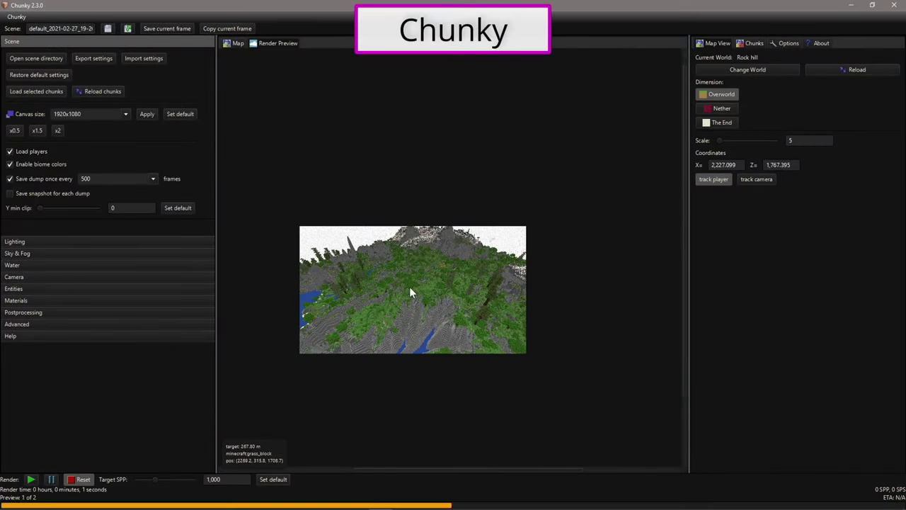
click(31, 479)
click(226, 479)
text(128)
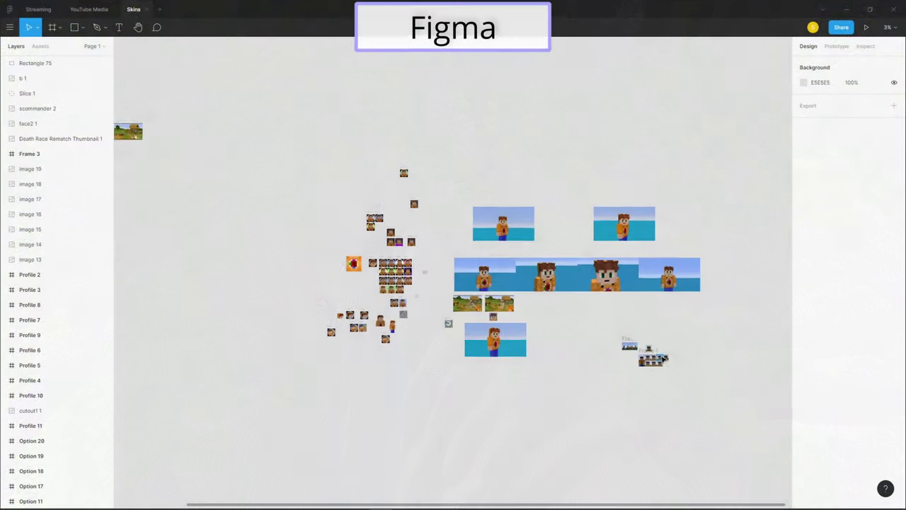
- Look over the skin comparison designs in Frame 1 of the Skins canvas
scroll(664, 359, up, 5)
scroll(423, 281, down, 2)
click(378, 290)
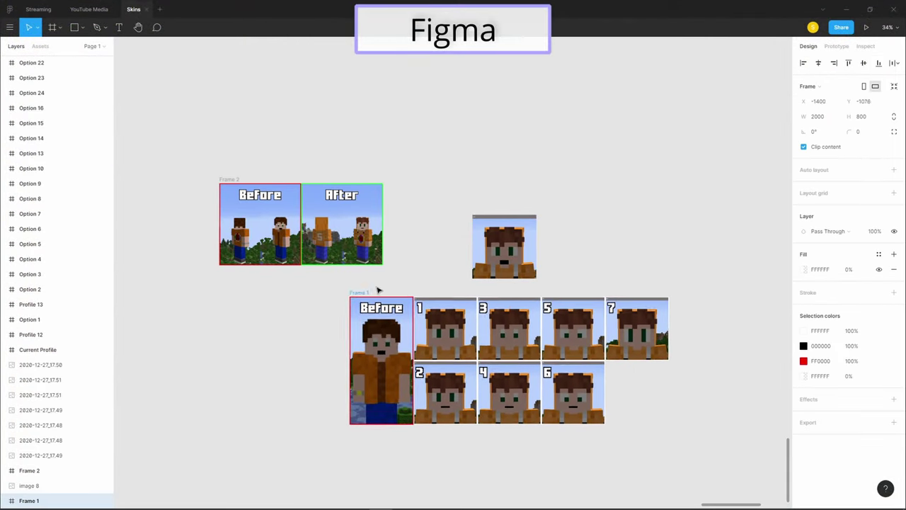
click(505, 189)
scroll(505, 188, down, 6)
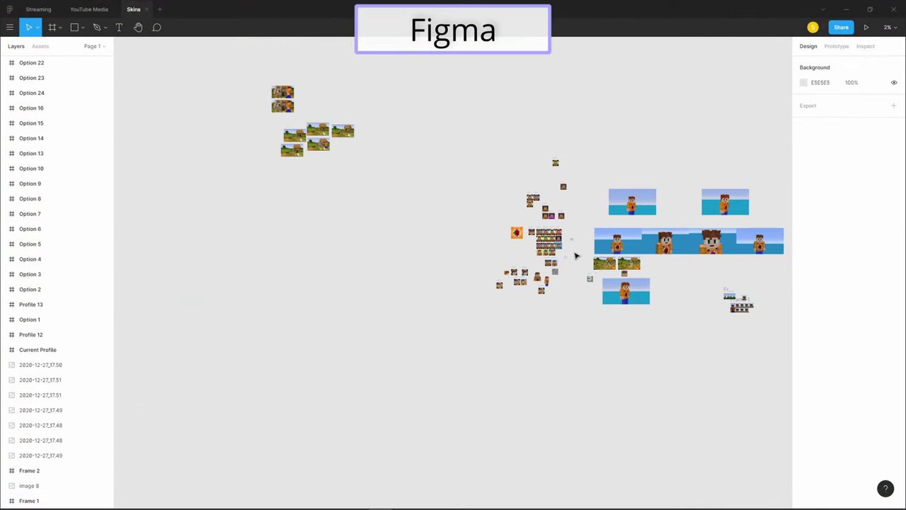
scroll(609, 254, up, 6)
scroll(640, 254, up, 1)
scroll(640, 254, down, 6)
scroll(448, 369, up, 4)
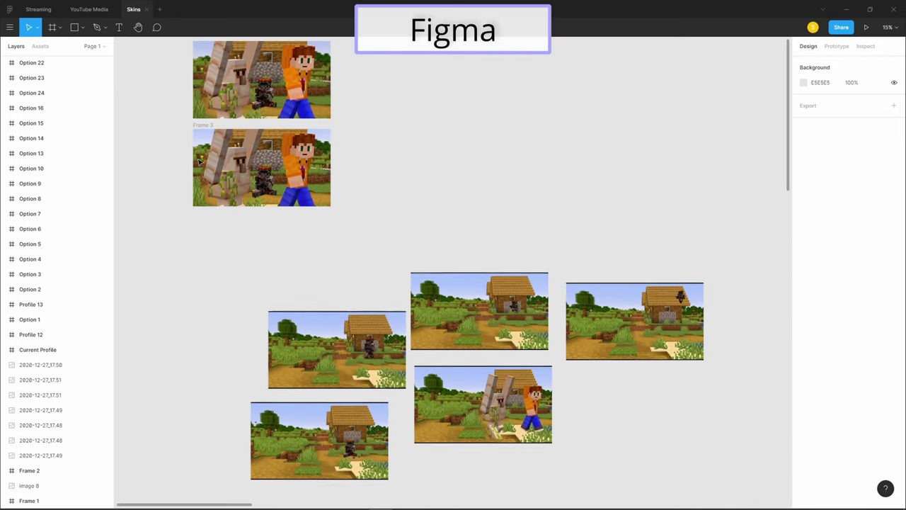
- Switch to the YouTube Media file and look around its cover art
key(ctrl+shift+Tab)
scroll(370, 304, left, 3)
scroll(370, 303, right, 4)
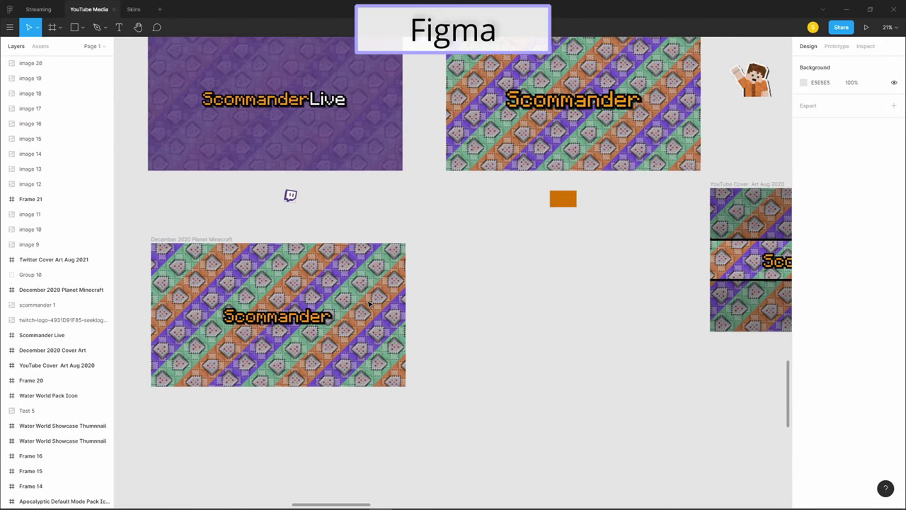
scroll(496, 248, down, 2)
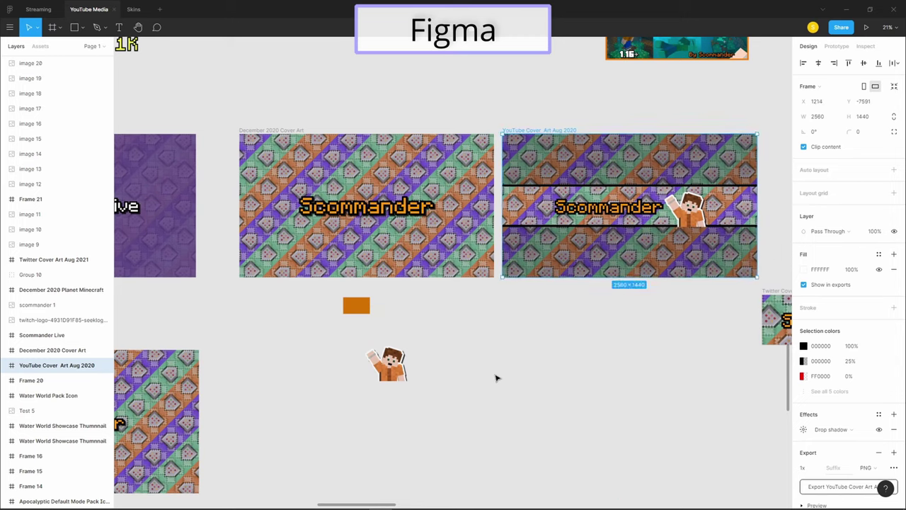
click(496, 378)
scroll(495, 377, right, 4)
scroll(489, 377, right, 6)
scroll(489, 376, down, 5)
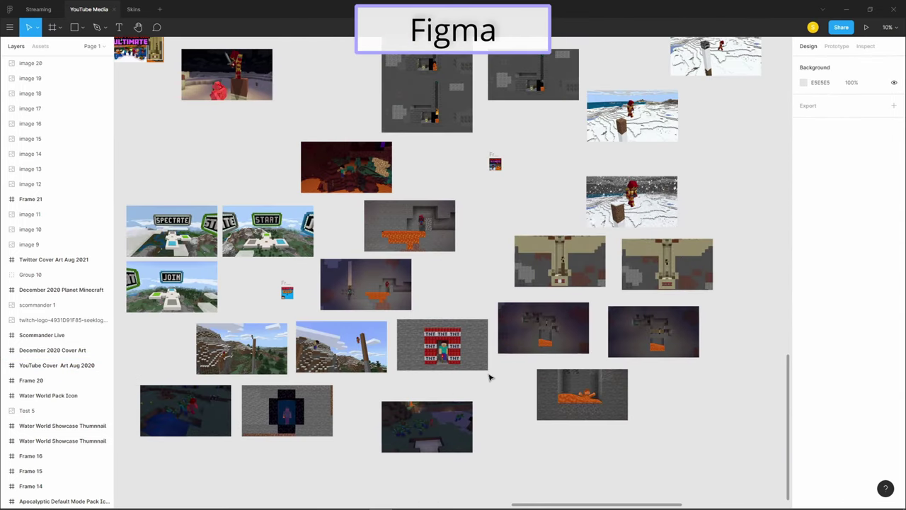
scroll(474, 364, left, 5)
scroll(459, 349, left, 8)
scroll(457, 345, up, 5)
scroll(461, 347, left, 1)
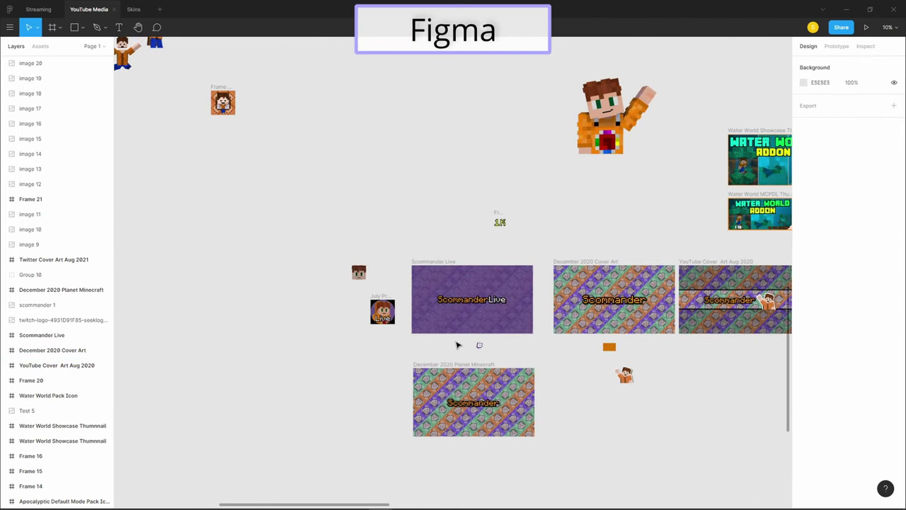
scroll(460, 346, up, 5)
- Select the ScommanderLive text and drag the Twitch logo to a new position
click(412, 309)
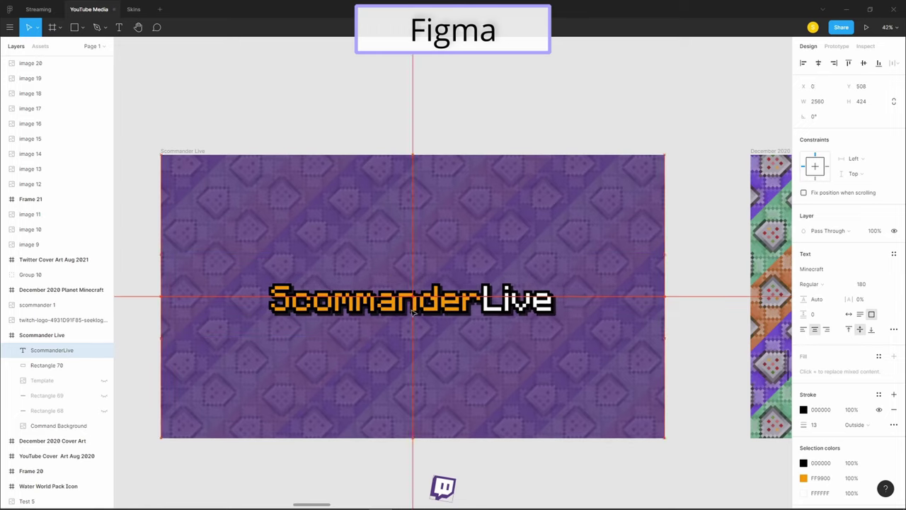
scroll(632, 306, down, 2)
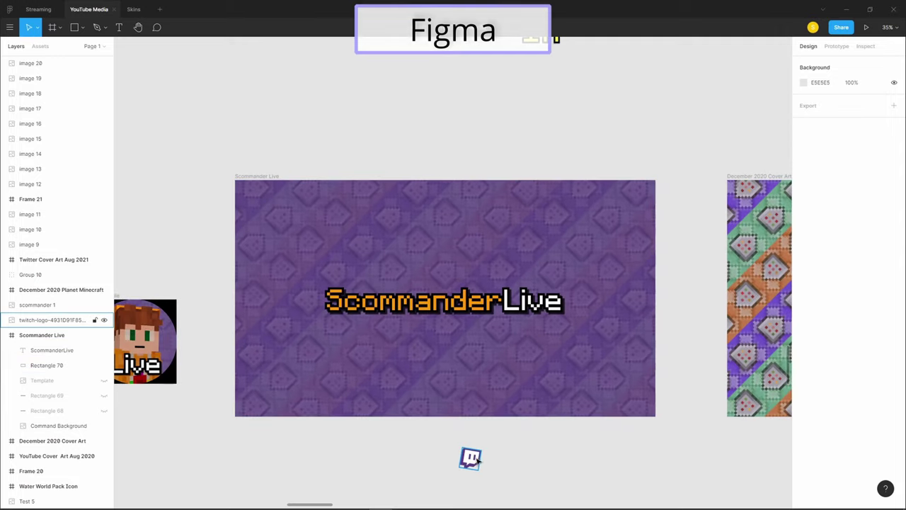
drag(597, 252, 460, 228)
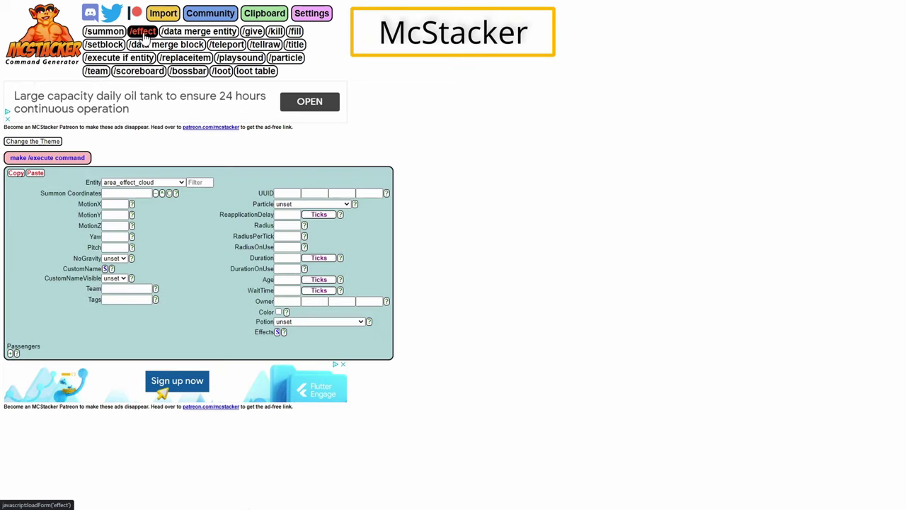
- Open the /effect, data merge entity, /give, /kill, /fill, /setblock, /data merge block, /teleport, /tellraw and /title forms
click(144, 33)
click(172, 34)
click(249, 34)
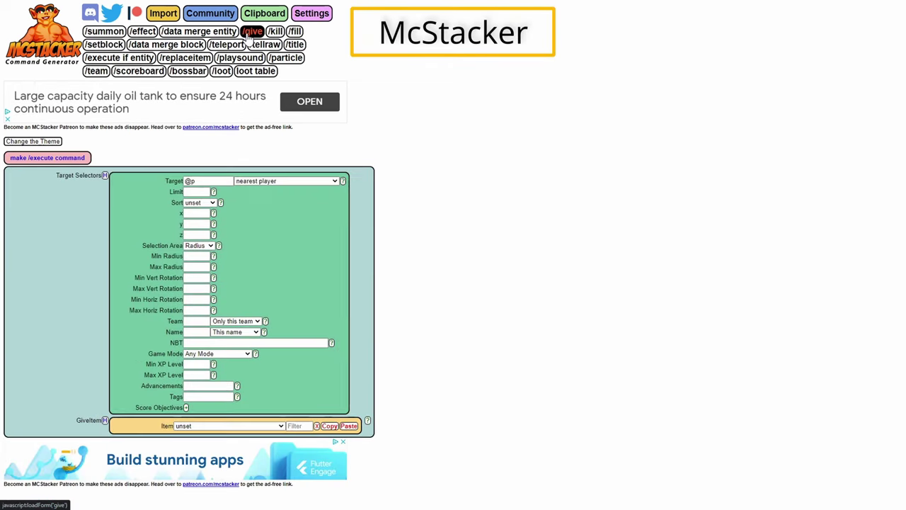
click(273, 34)
click(296, 33)
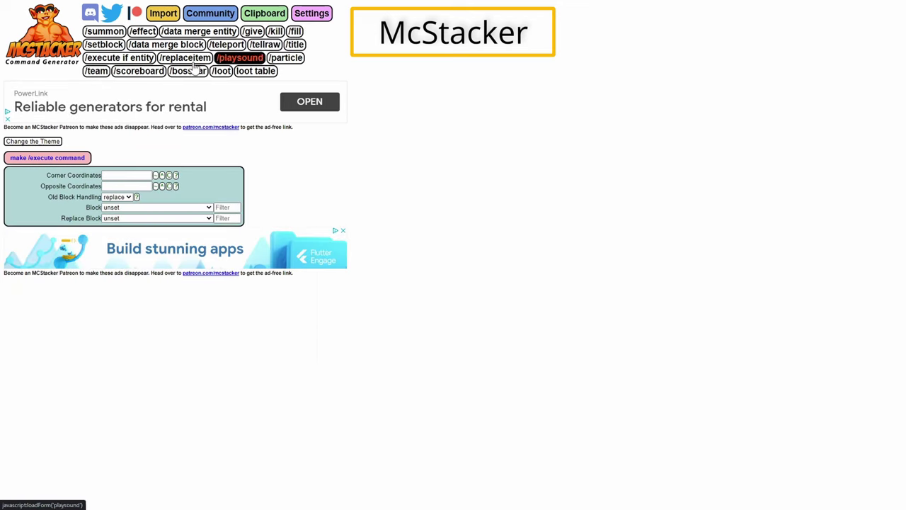
click(110, 46)
click(164, 47)
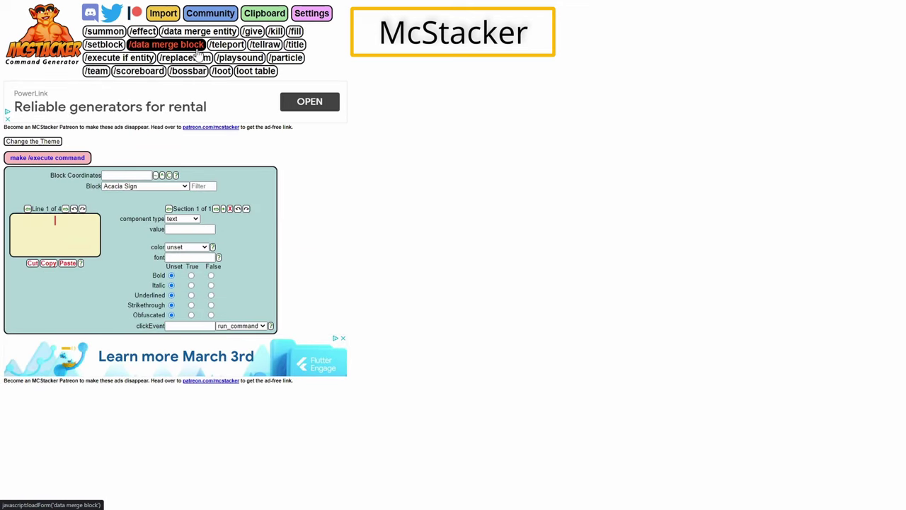
click(221, 50)
click(265, 47)
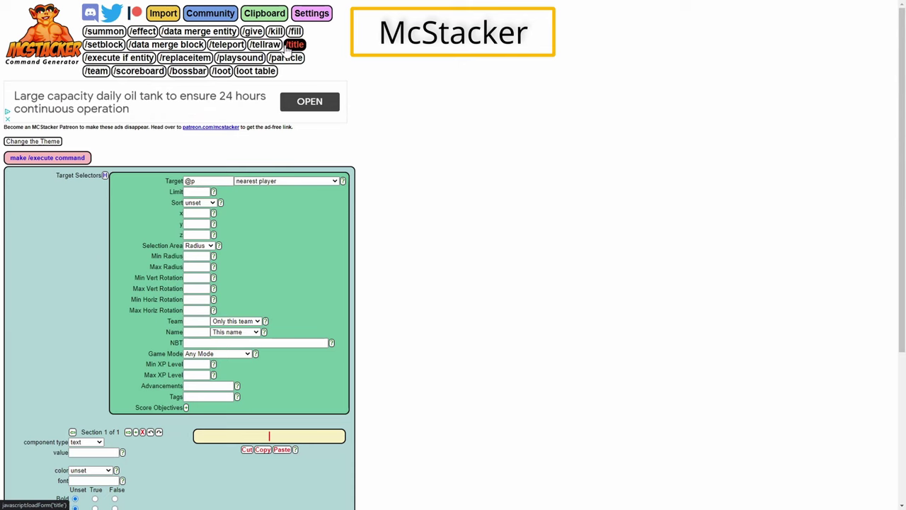
click(290, 45)
- Open the /replaceitem, /playsound, /particle, /team, /scoreboard, /bossbar, /loot and loot table forms
click(188, 59)
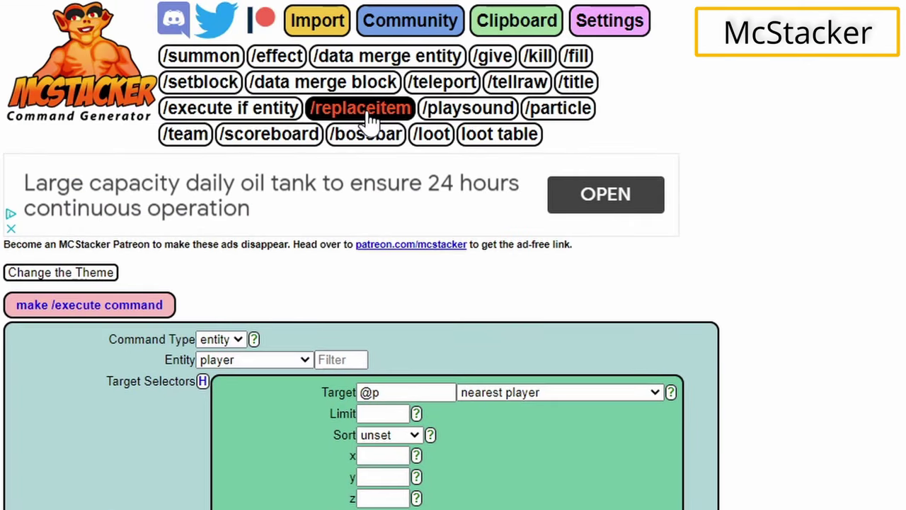
click(446, 113)
click(539, 116)
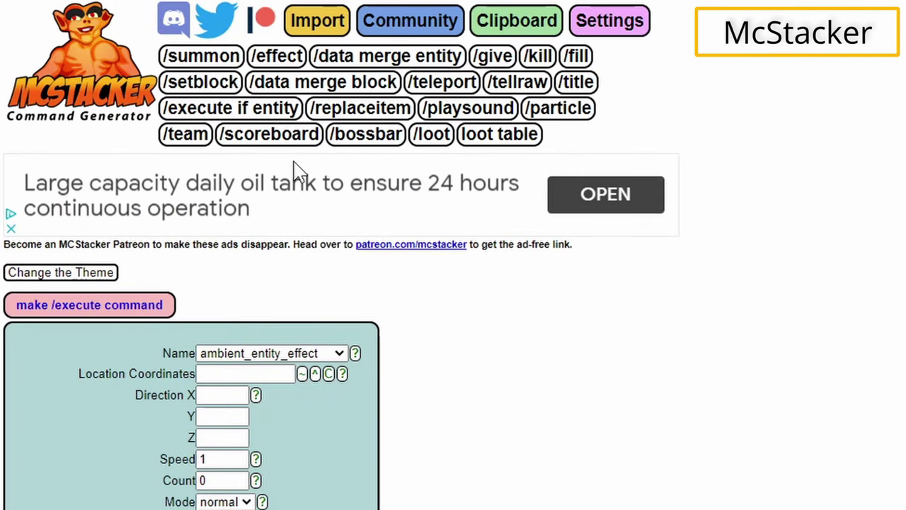
click(195, 136)
click(253, 143)
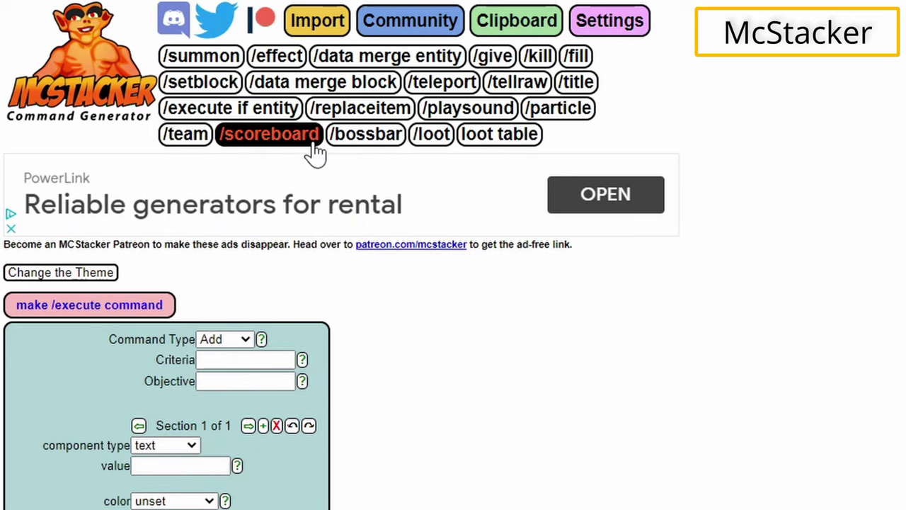
click(345, 142)
click(429, 137)
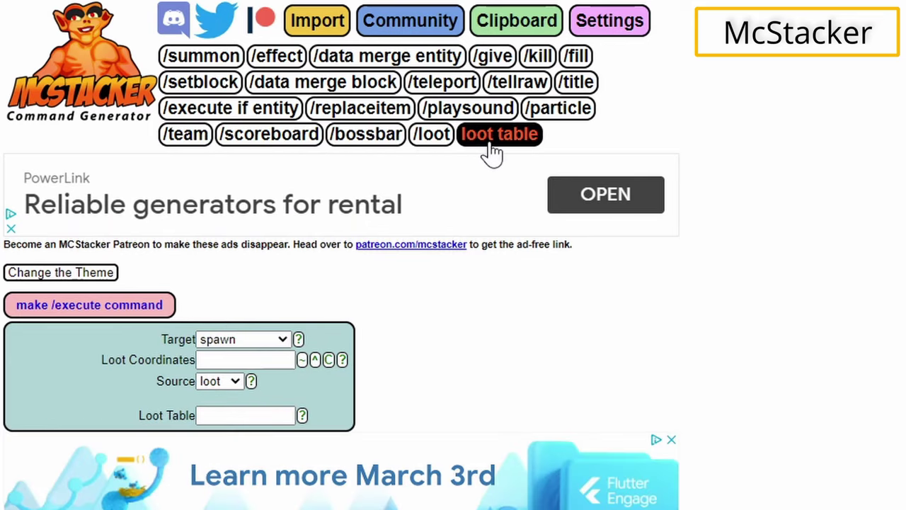
click(489, 138)
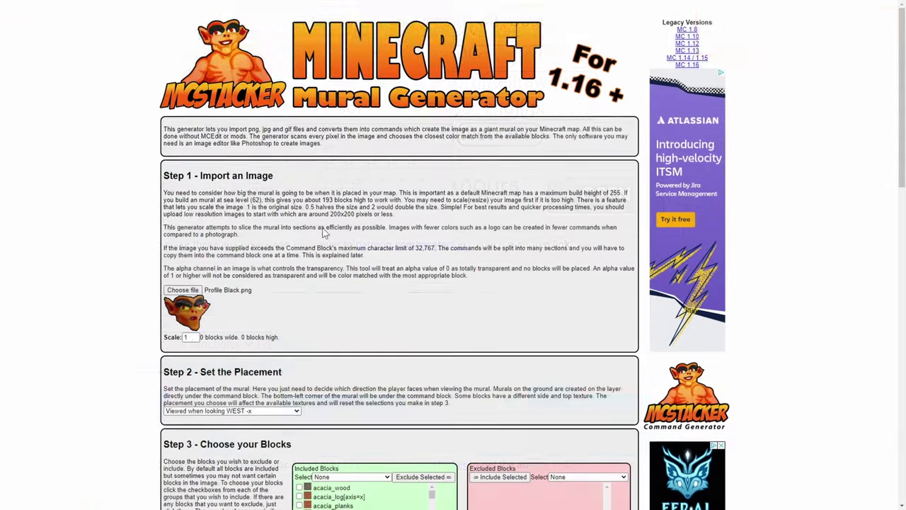
- Exclude the Glass Blocks group from the mural's included blocks
scroll(212, 175, down, 6)
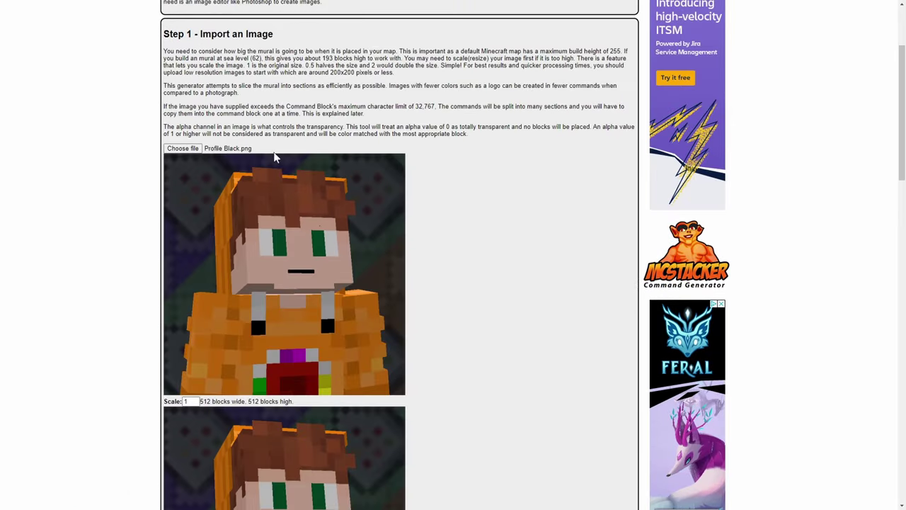
scroll(266, 142, down, 5)
scroll(266, 142, down, 2)
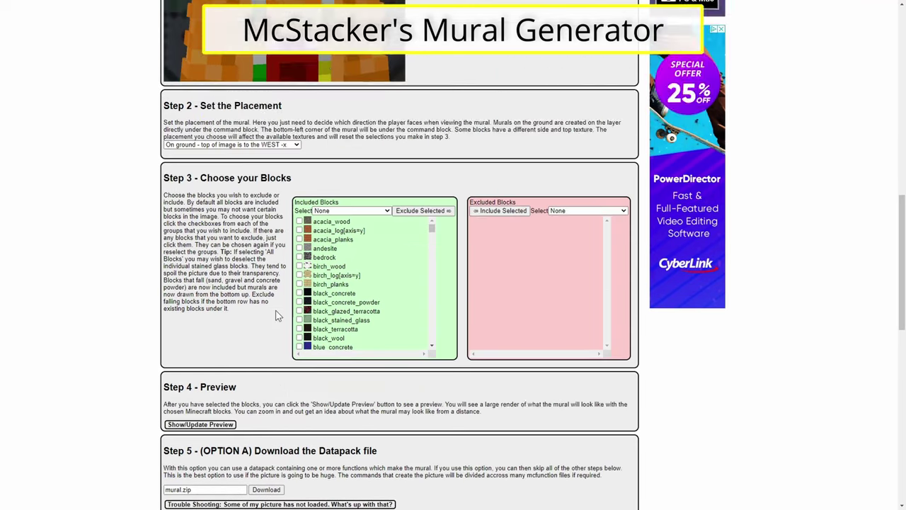
click(332, 226)
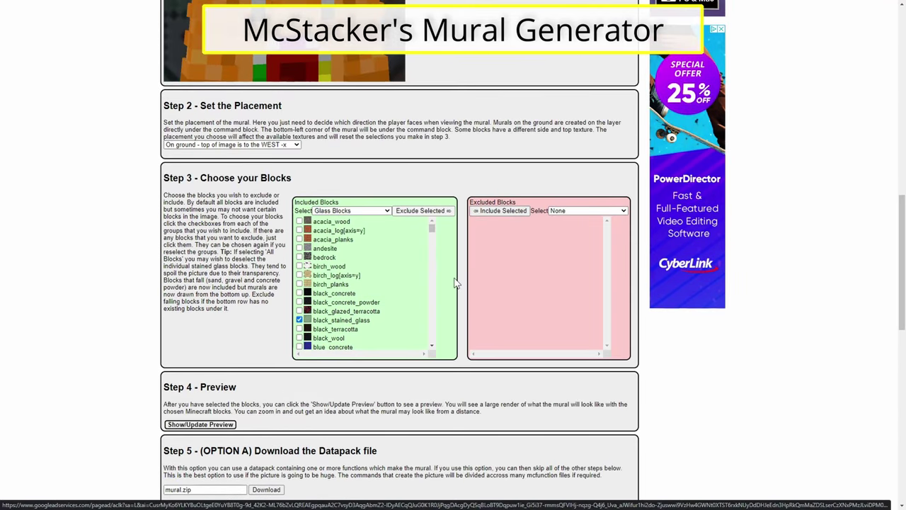
click(423, 210)
- Fly toward the built mural in Minecraft, then back away to see it whole
scroll(320, 213, down, 5)
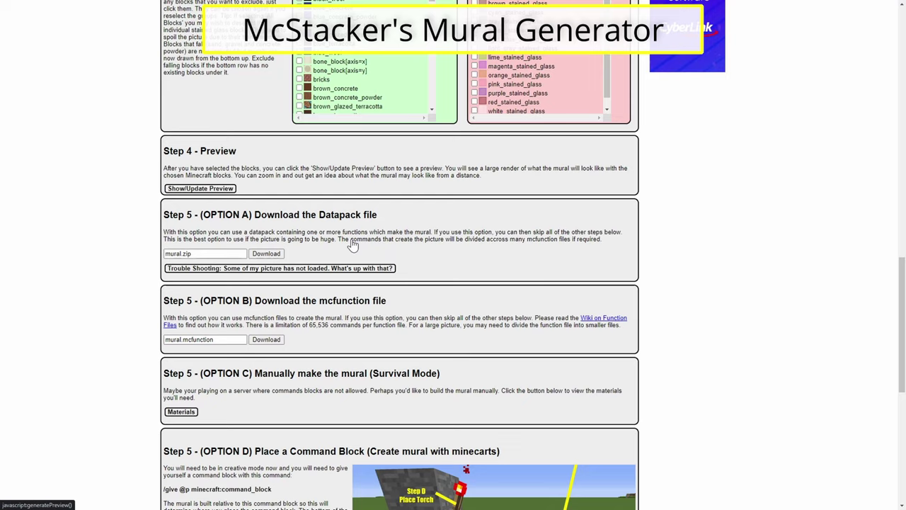
scroll(493, 318, down, 7)
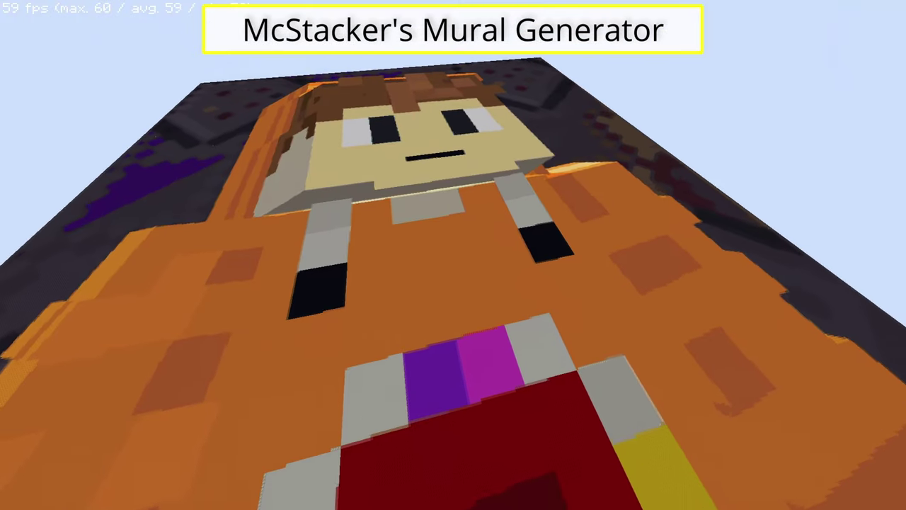
key(w)
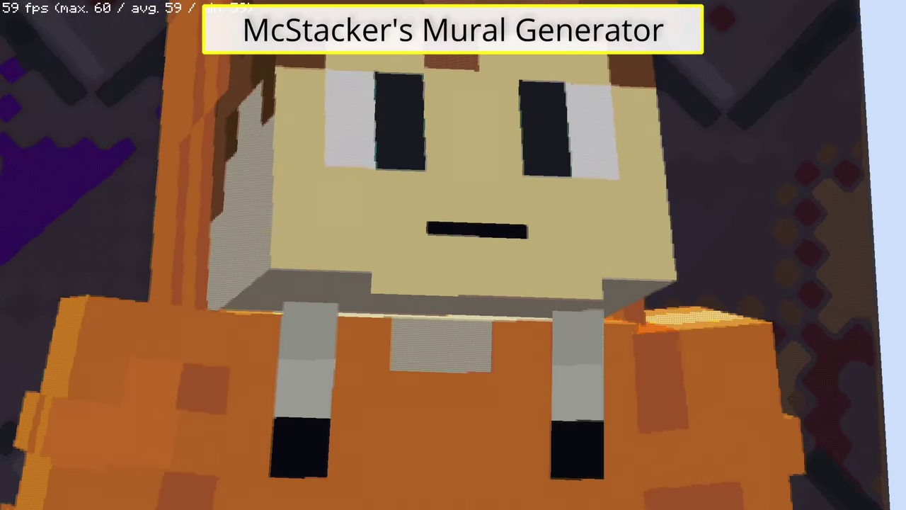
key(s)
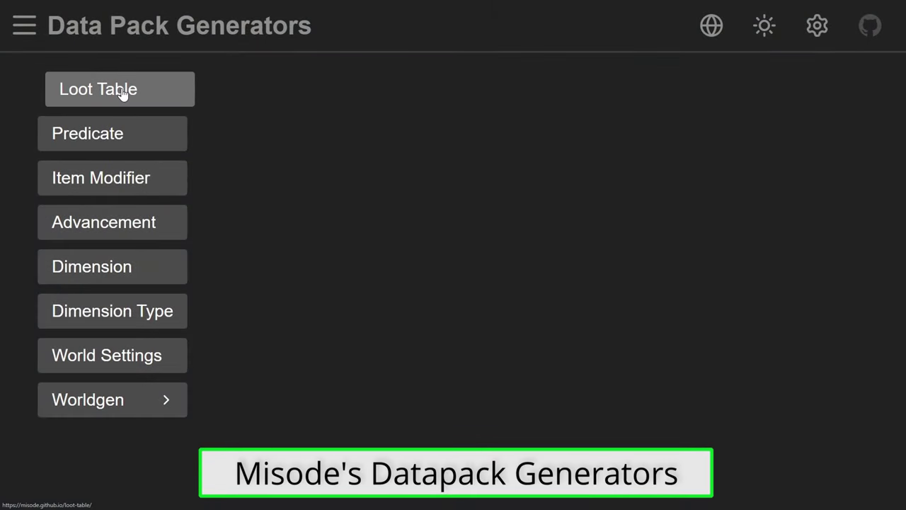
- View the Loot Table, Predicate, Item Modifier and Advancement generators in turn
click(123, 91)
click(33, 26)
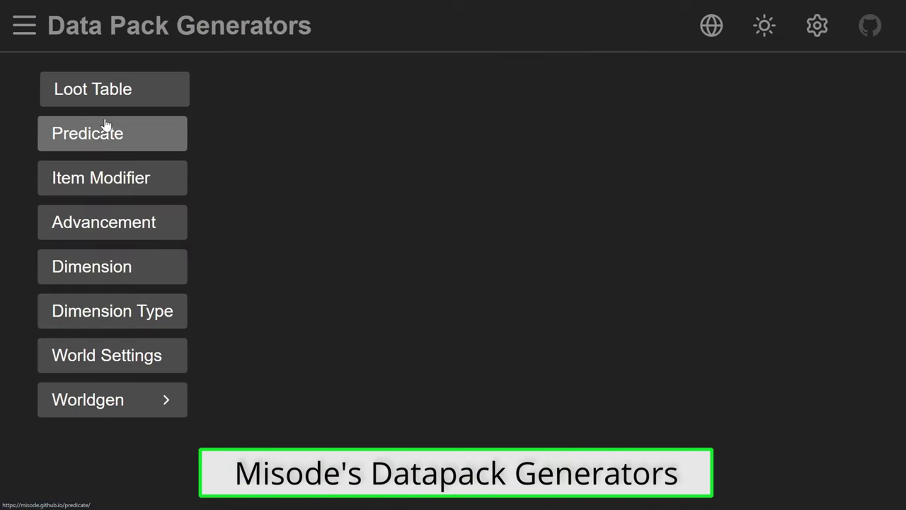
click(104, 123)
click(31, 33)
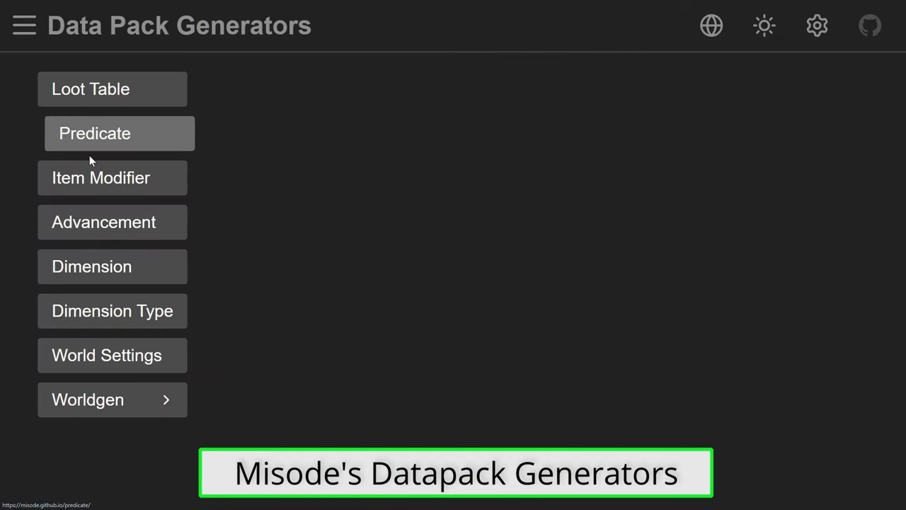
click(90, 175)
click(22, 32)
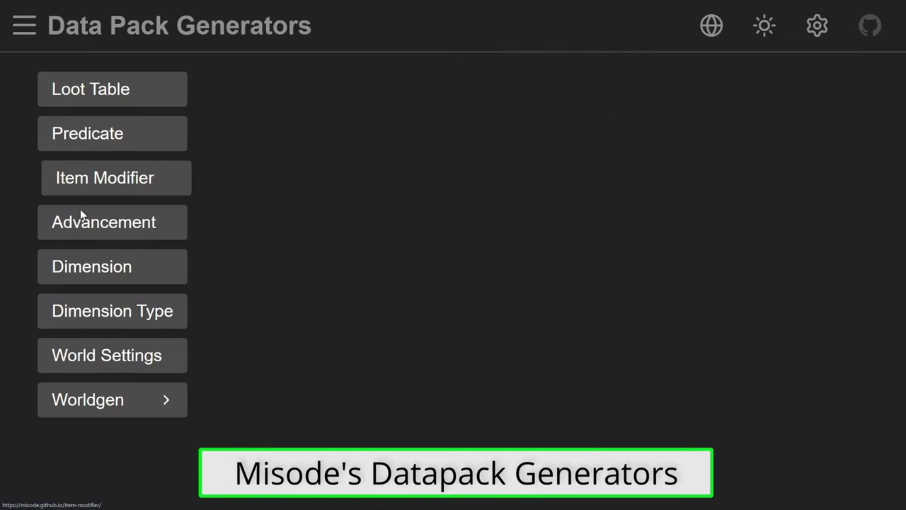
click(83, 220)
click(30, 26)
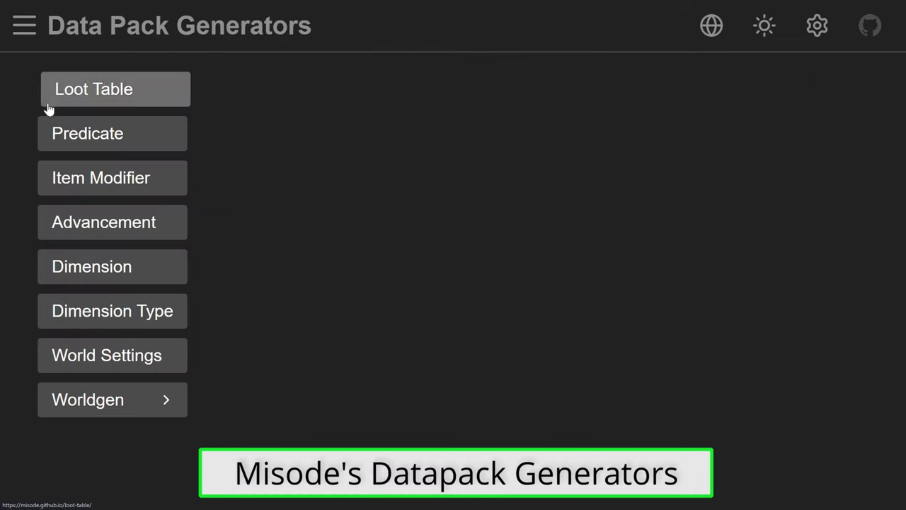
- View the Dimension, Dimension Type and World Settings generators
click(95, 263)
click(29, 39)
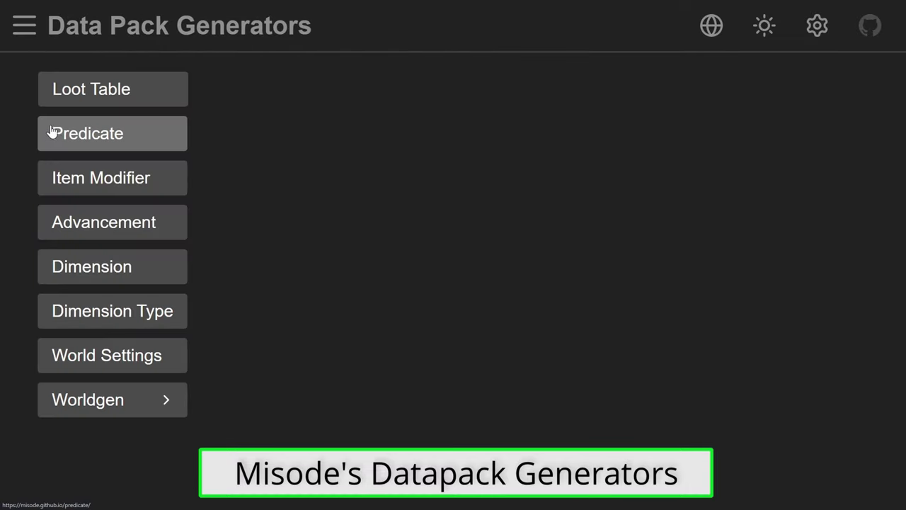
click(90, 315)
click(25, 26)
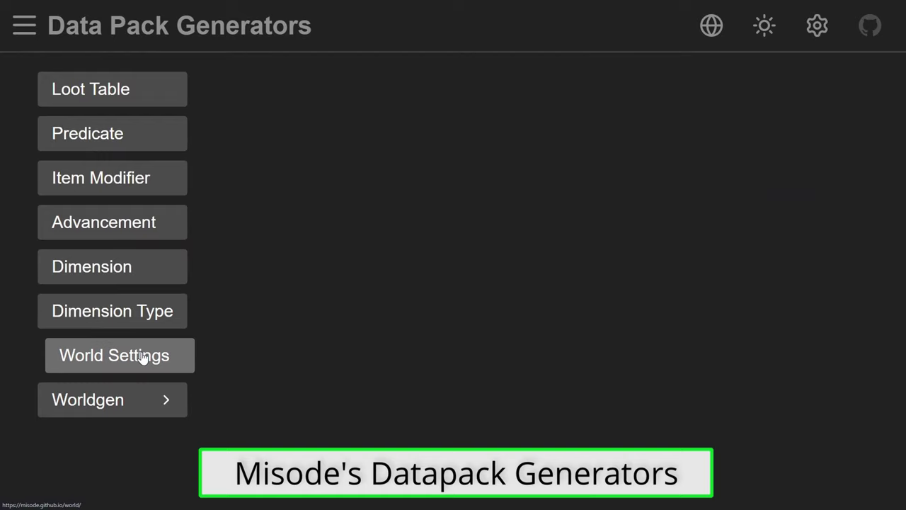
click(85, 356)
click(24, 28)
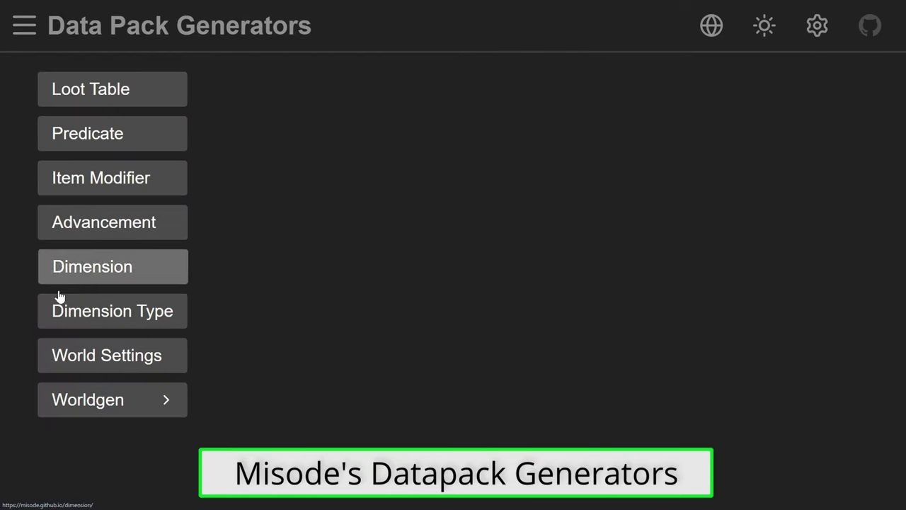
- Expand Worldgen and view the Biome, Surface Builder and Noise Settings generators
click(88, 401)
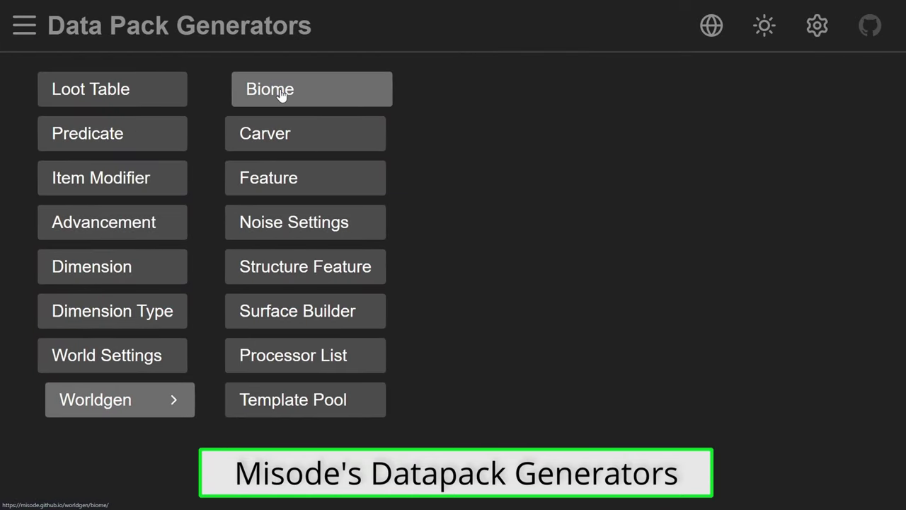
click(259, 92)
click(24, 27)
click(259, 310)
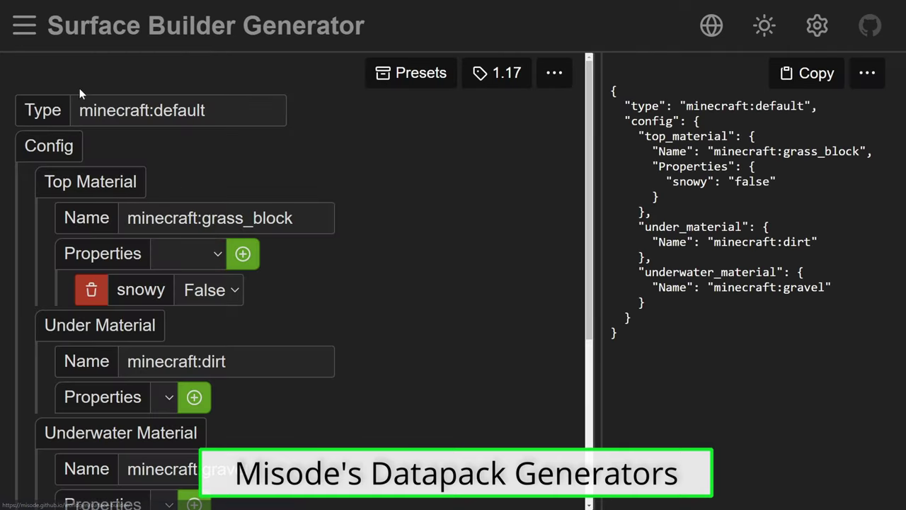
click(24, 27)
click(315, 219)
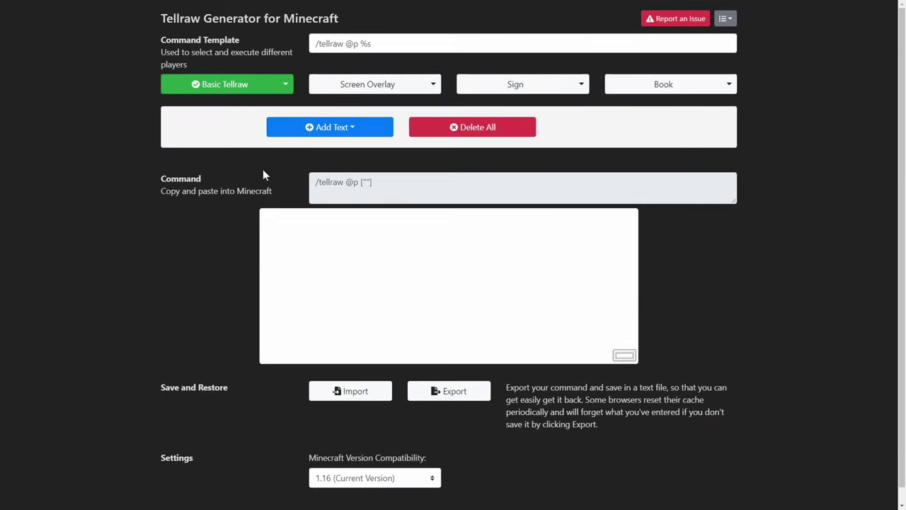
- Add a text component 'Hello!' coloured gold, bold and underlined
click(313, 131)
click(288, 152)
text(Hello)
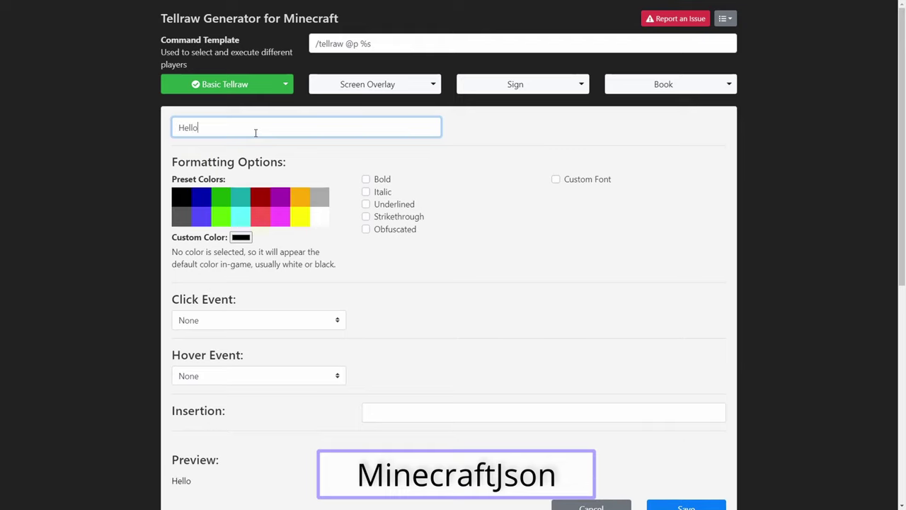
text(!)
click(301, 197)
click(366, 205)
scroll(328, 257, down, 3)
click(283, 220)
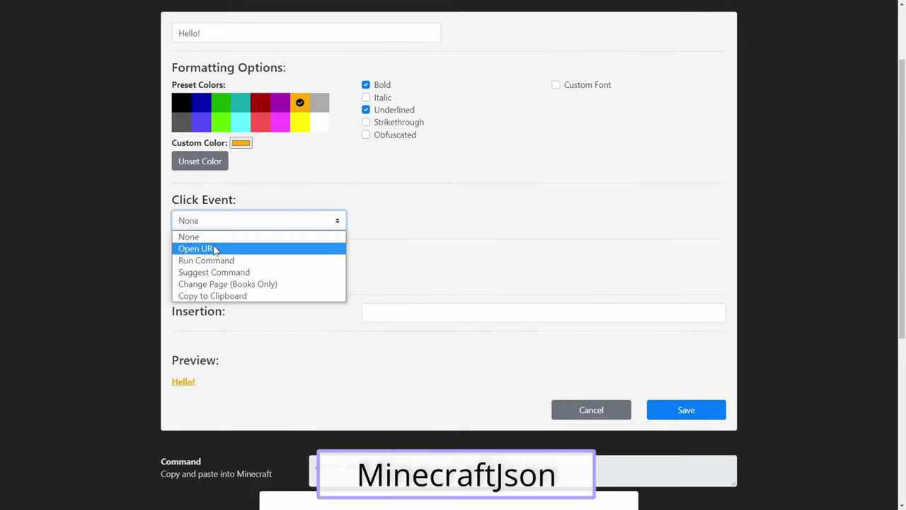
- Make clicking the text run the command '/say hello'
click(216, 249)
click(295, 221)
click(206, 260)
click(374, 220)
text(/say hello)
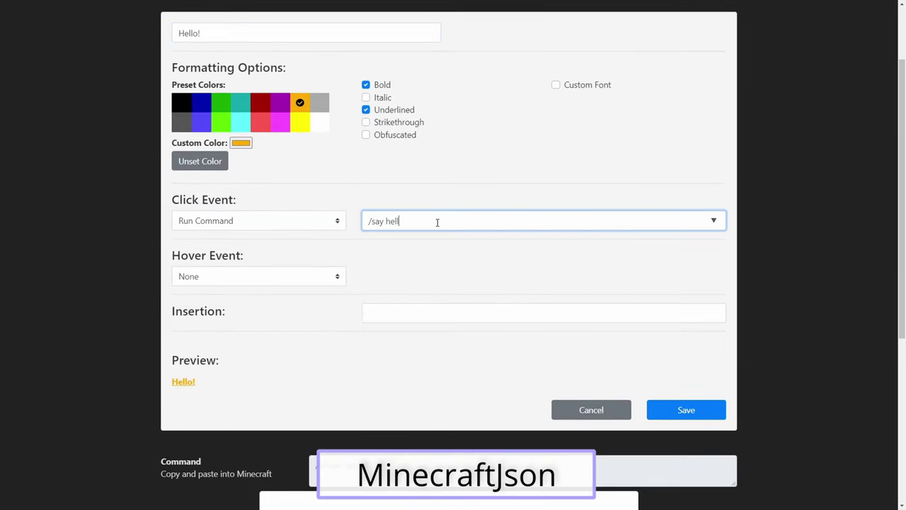
- Add a Show Text hover reading 'Hover text???' and save the Hello! component
click(298, 276)
click(290, 323)
click(469, 297)
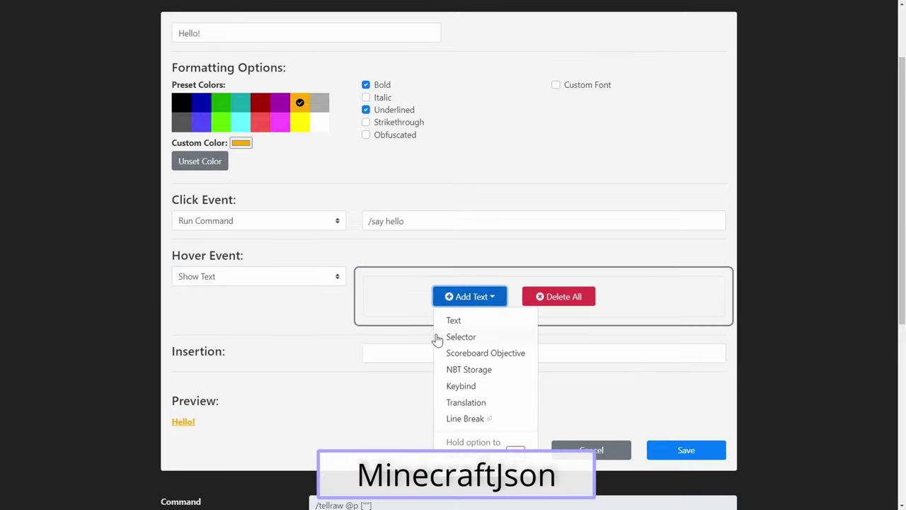
click(443, 320)
text(Hover text???)
scroll(350, 339, down, 4)
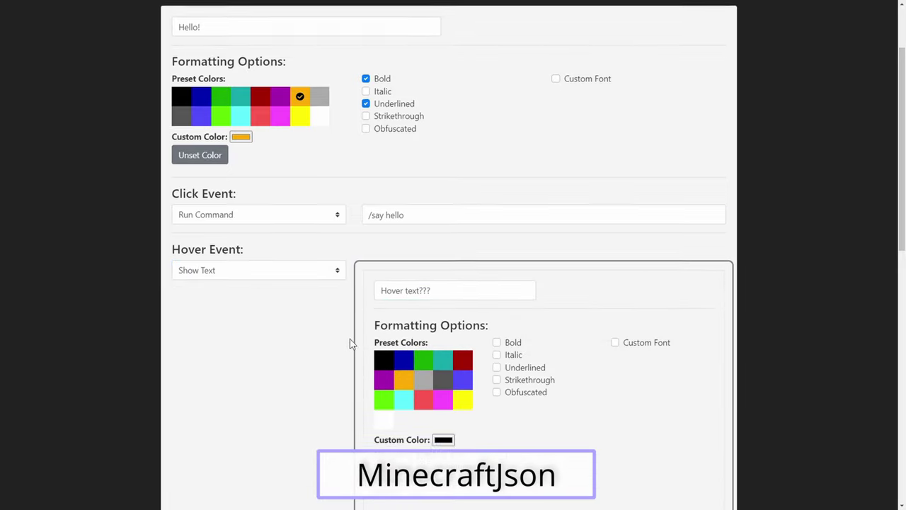
click(680, 312)
scroll(669, 307, up, 3)
click(686, 419)
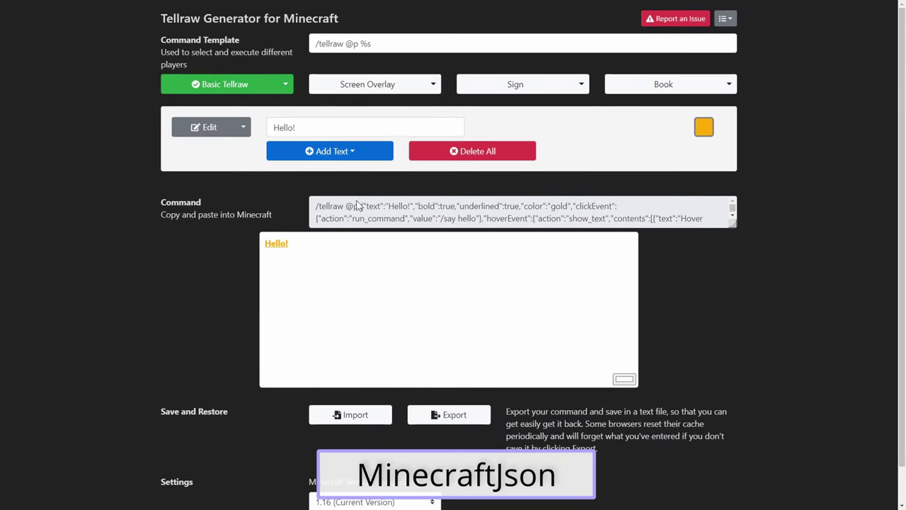
- Add a scoreboard objective component for @s with objective 'test'
click(326, 152)
click(323, 204)
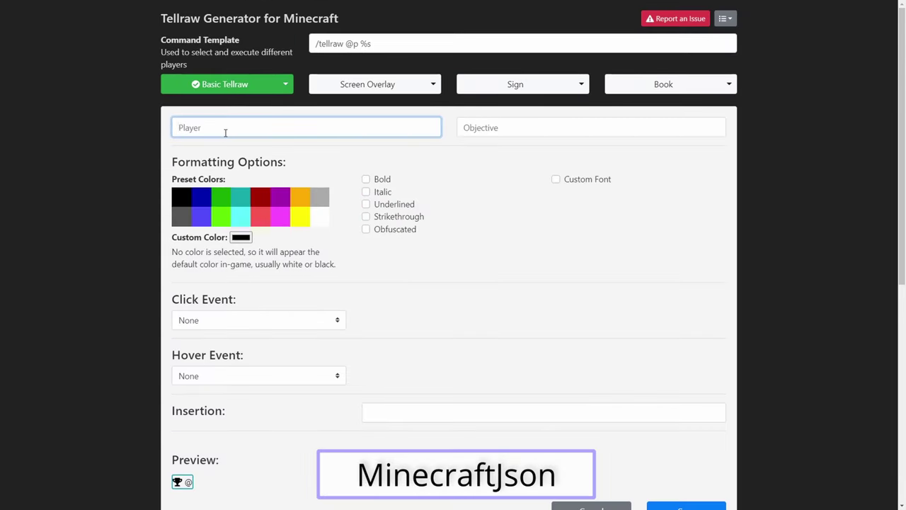
text(test)
scroll(590, 388, down, 3)
scroll(611, 356, up, 3)
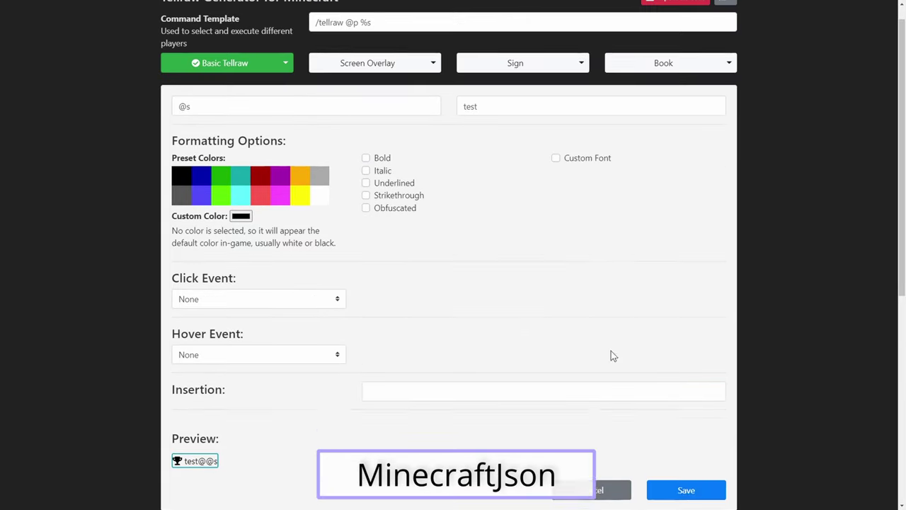
key(Return)
scroll(692, 279, down, 1)
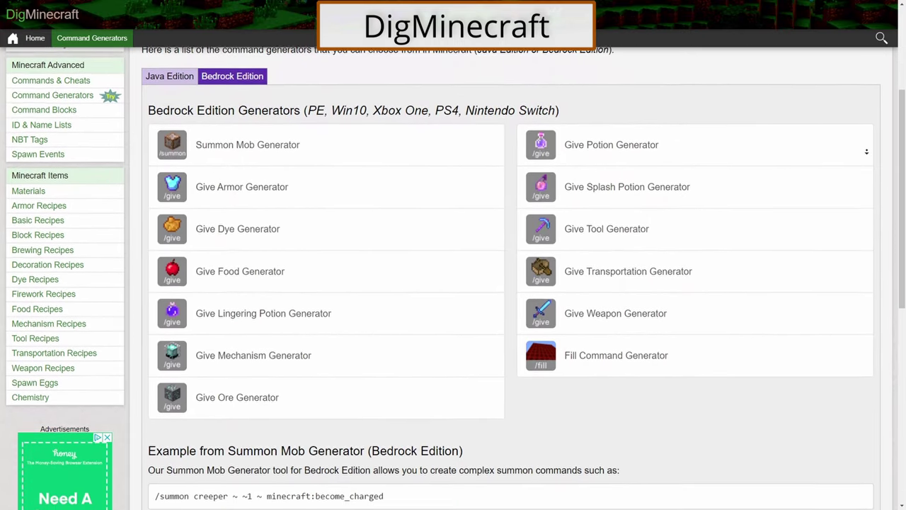
- Choose Splash Potion of Leaping and set the quantity to 64
scroll(553, 310, up, 1)
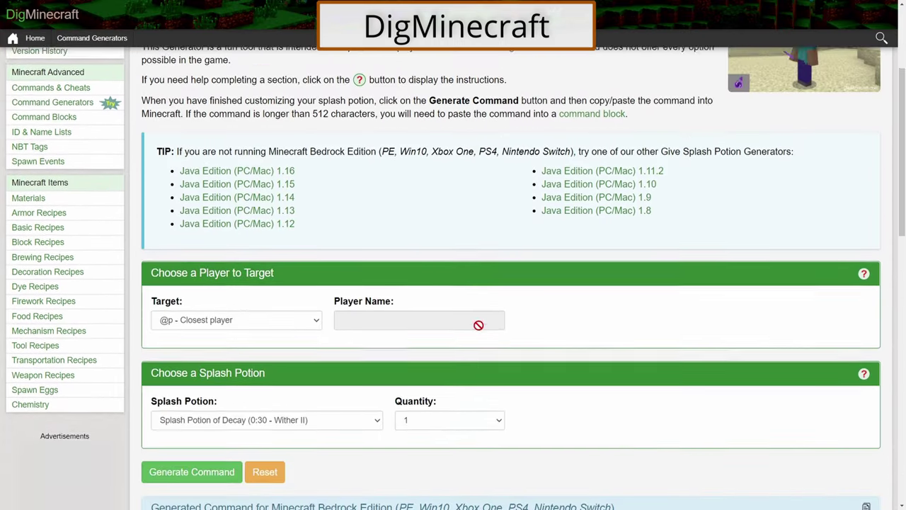
scroll(321, 366, down, 1)
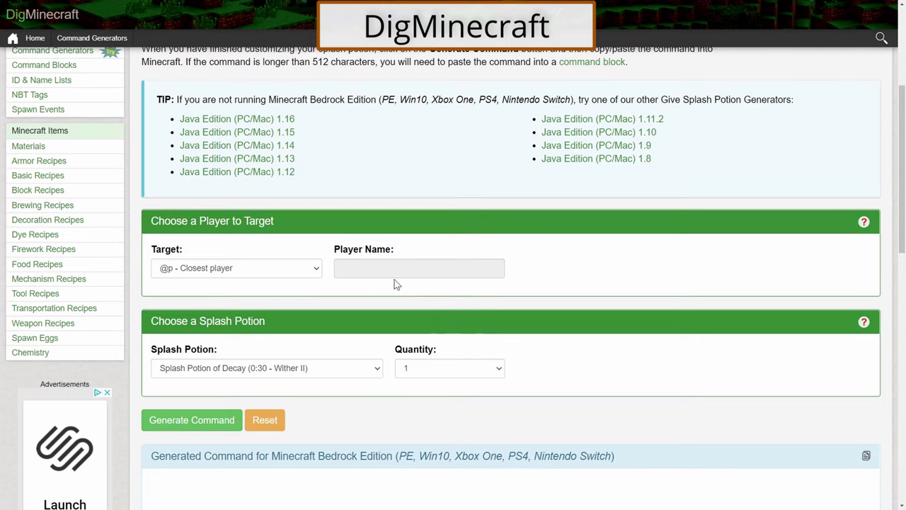
click(321, 367)
click(249, 267)
click(450, 368)
scroll(446, 330, down, 10)
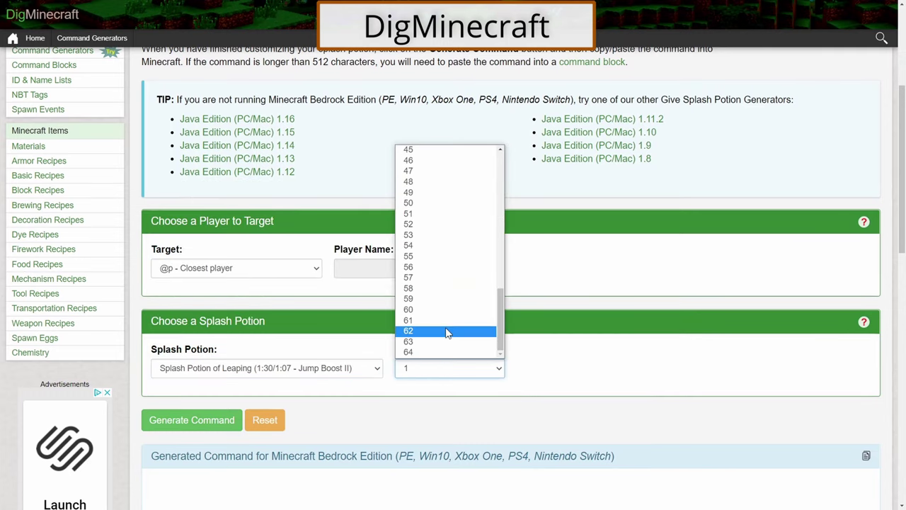
click(448, 354)
scroll(211, 359, down, 2)
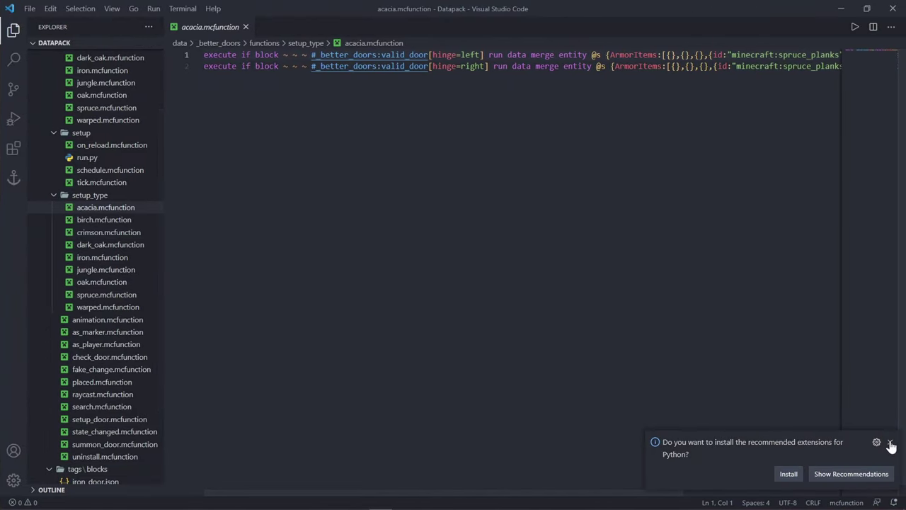
- Dismiss the Python suggestion and open jungle, fake_change, setup_door and summon_door functions
click(891, 443)
click(105, 269)
scroll(106, 293, down, 1)
click(110, 341)
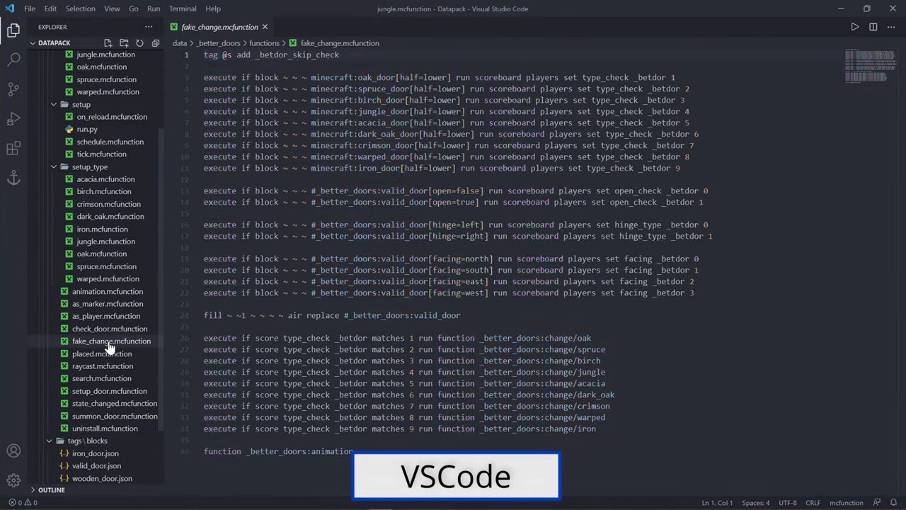
scroll(113, 357, down, 2)
click(116, 368)
scroll(116, 367, down, 1)
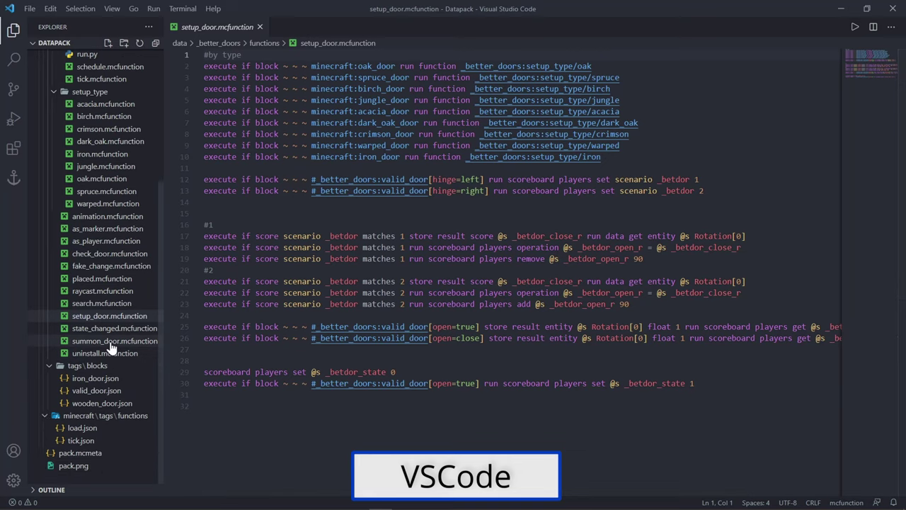
click(109, 342)
- Open the uninstall, search, check_door, iron, on_reload and schedule function files
click(114, 353)
click(120, 304)
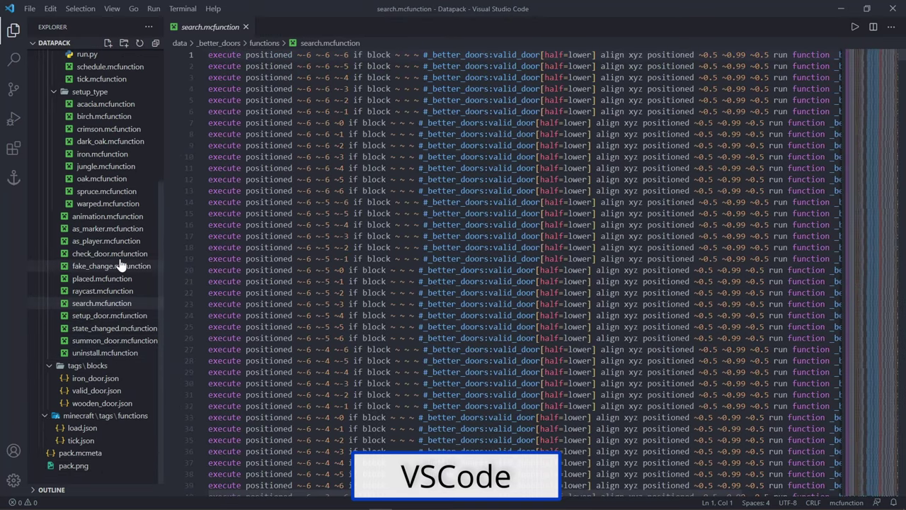
click(74, 256)
scroll(82, 260, up, 4)
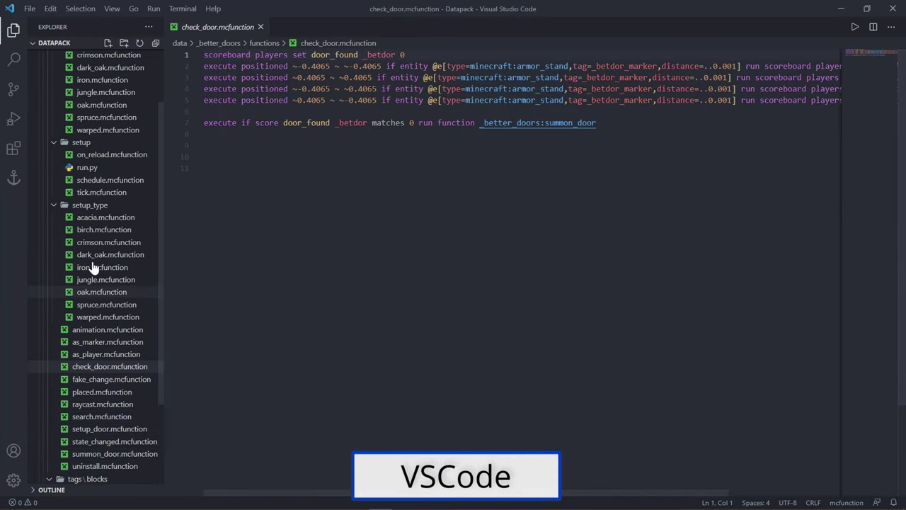
click(92, 267)
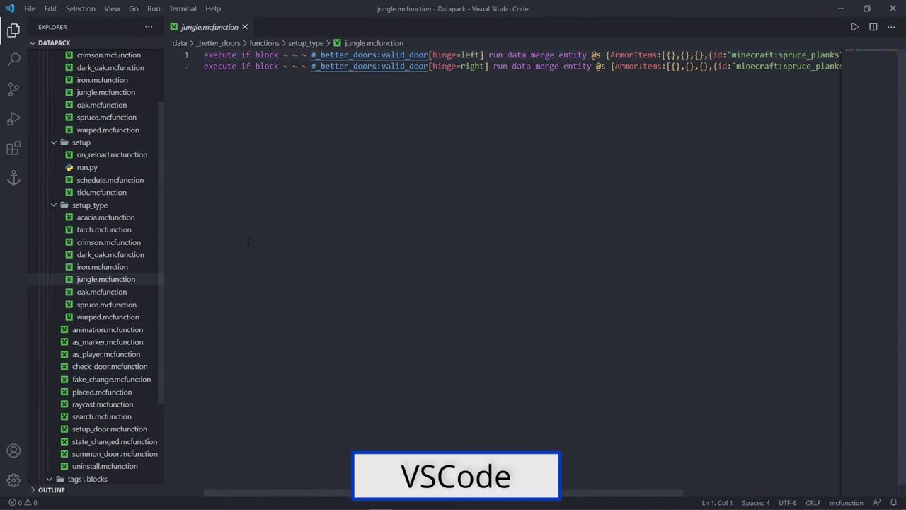
scroll(108, 221, up, 2)
click(109, 234)
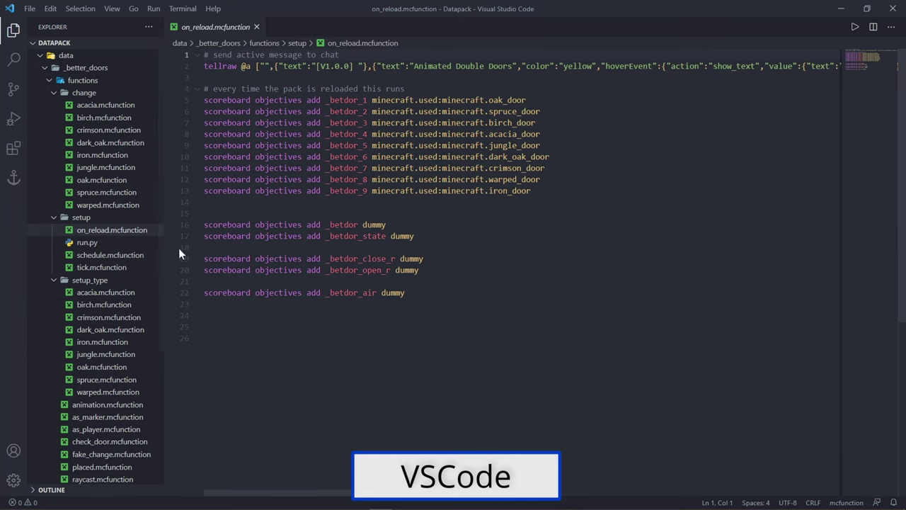
click(110, 256)
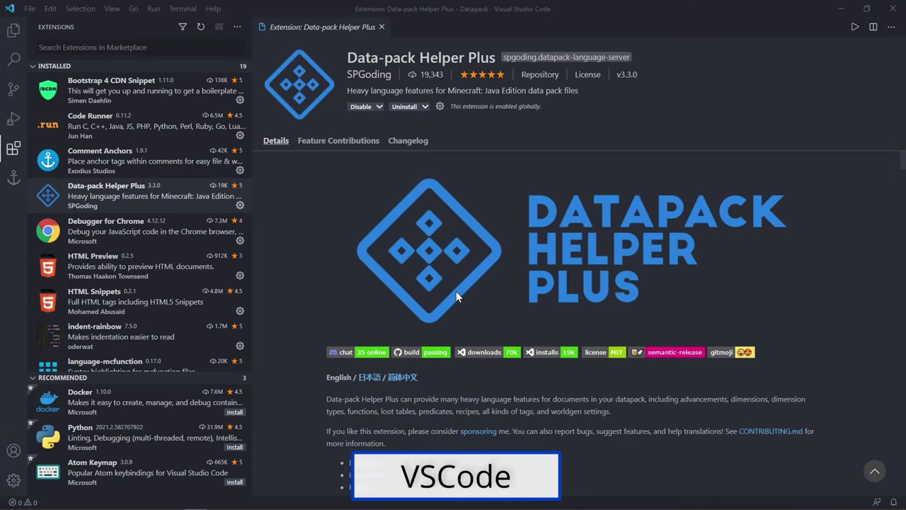
- Look over the language-mcfunction extension's details page
click(162, 374)
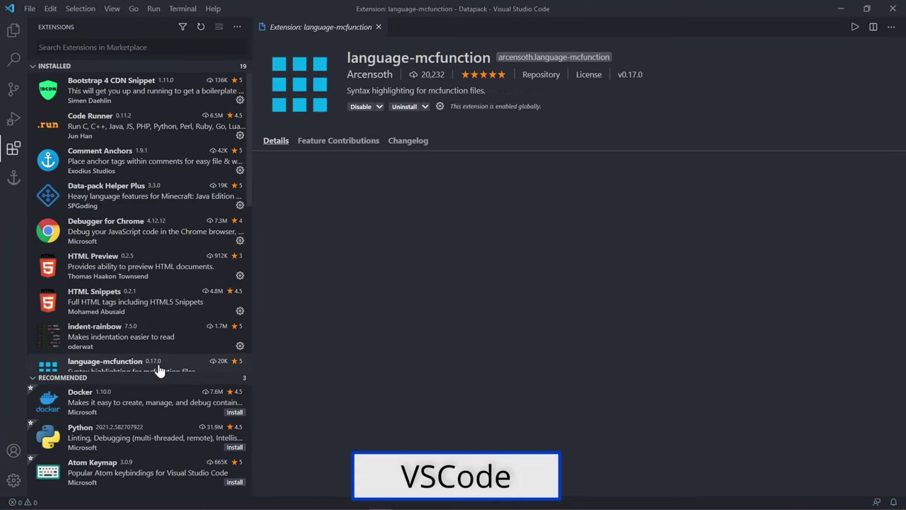
scroll(524, 291, down, 1)
scroll(537, 298, up, 2)
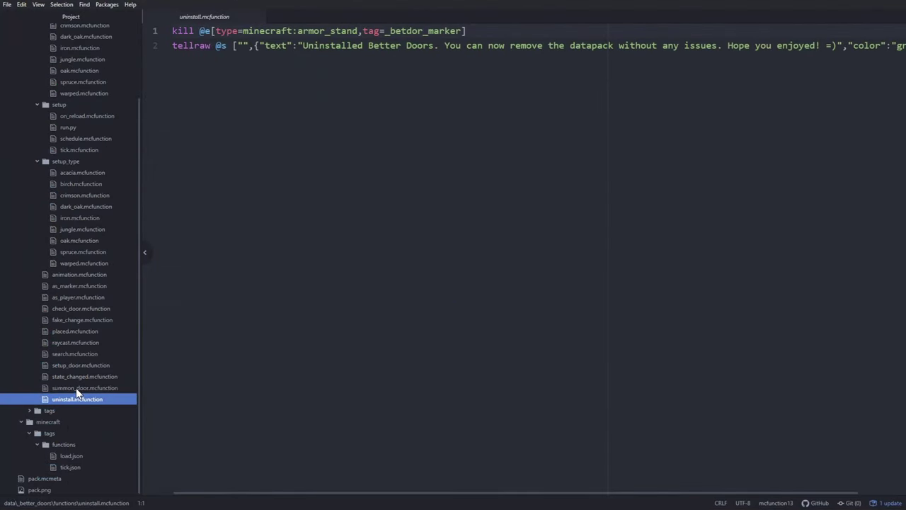
- Open each function from summon_door up through raycast, placed and check_door to animation
click(78, 388)
click(81, 377)
click(85, 365)
click(88, 356)
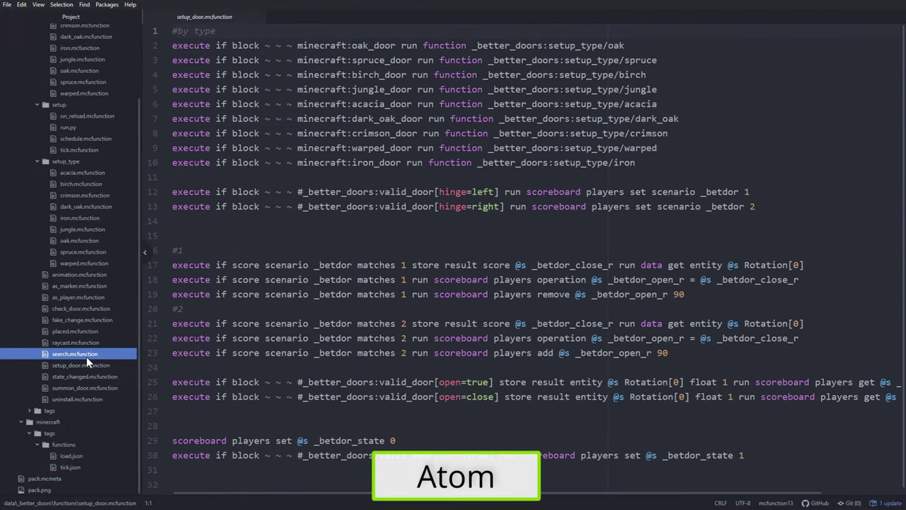
click(86, 344)
click(84, 332)
click(86, 320)
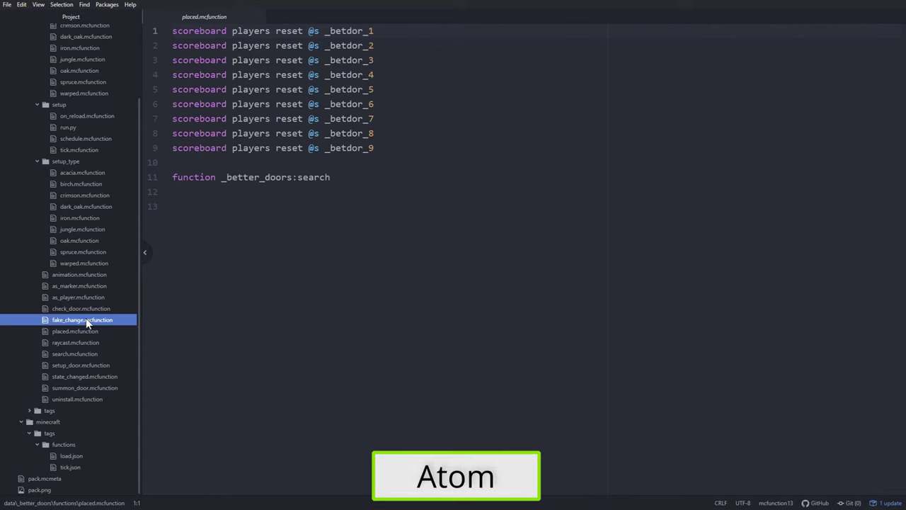
click(86, 309)
click(86, 297)
click(83, 285)
click(79, 274)
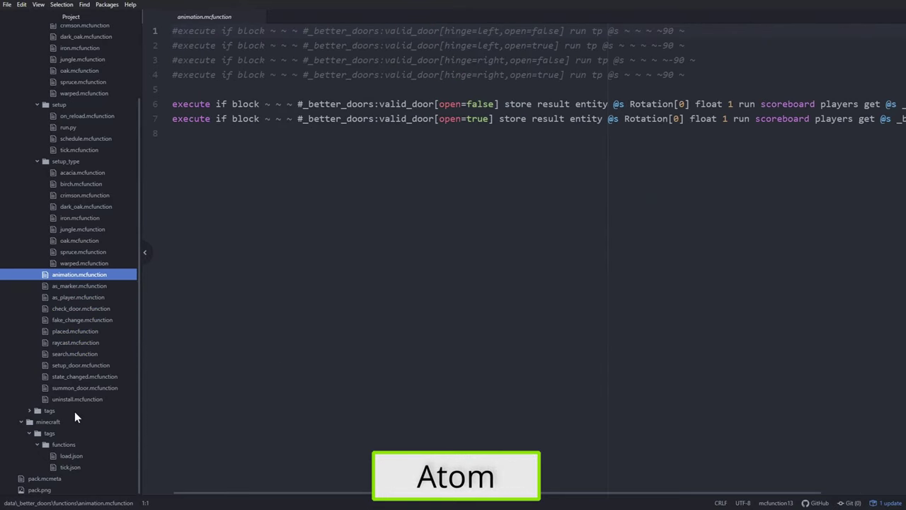
- Open the load.json and tick.json tags, then the crimson, iron and jungle functions
click(71, 455)
click(70, 467)
scroll(80, 368, up, 2)
scroll(79, 368, up, 2)
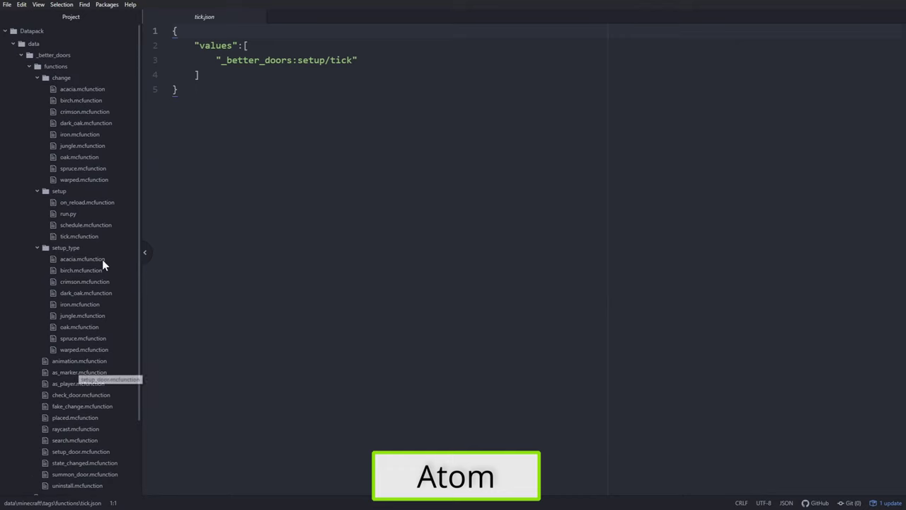
click(78, 111)
click(82, 134)
click(84, 147)
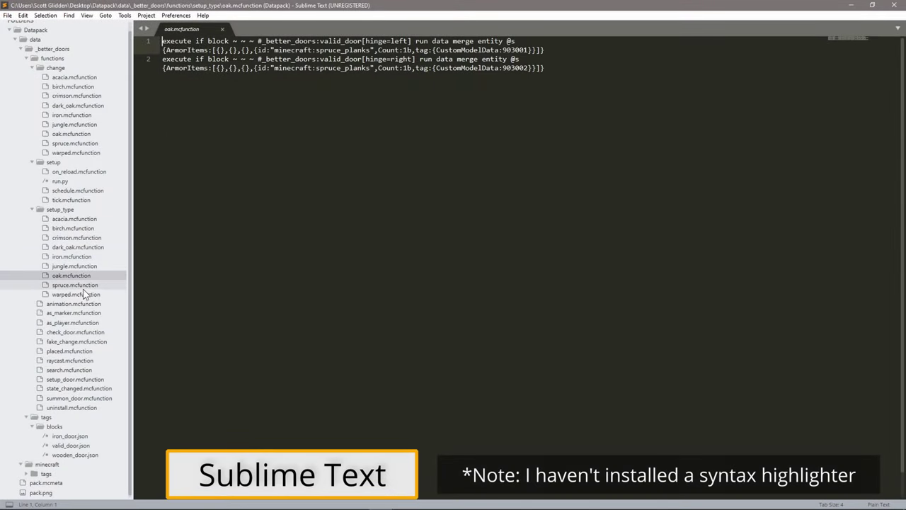
- Open the warped, as_player, check_door, state_changed and uninstall functions
click(79, 294)
click(72, 323)
click(74, 332)
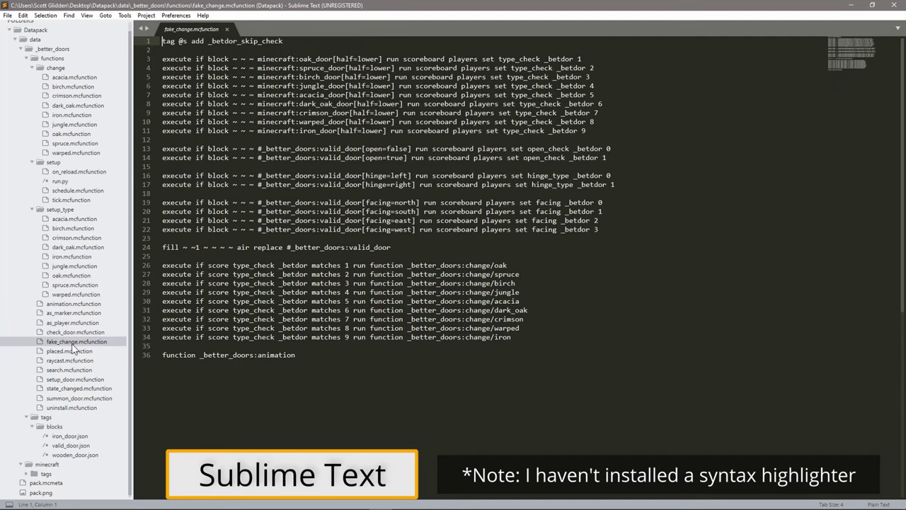
click(72, 388)
click(72, 407)
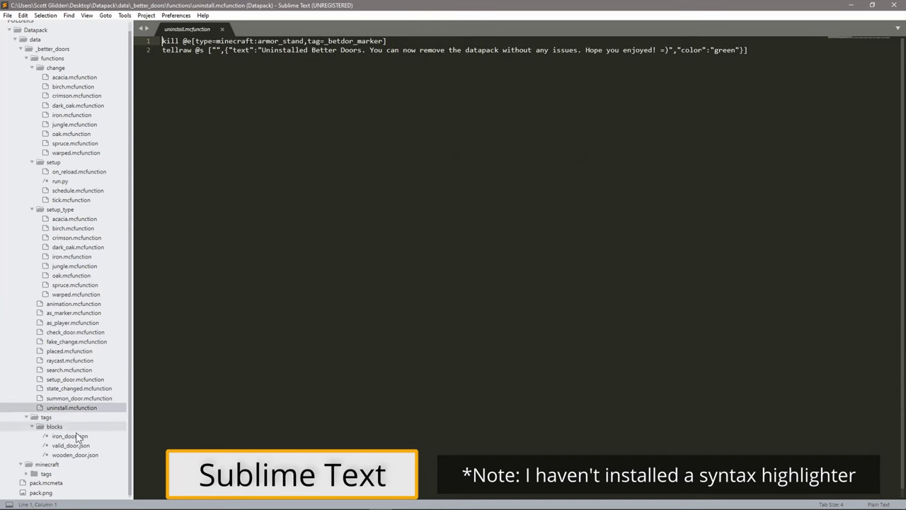
- Open the iron_door, valid_door and wooden_door block tag files
click(71, 436)
click(78, 446)
click(78, 455)
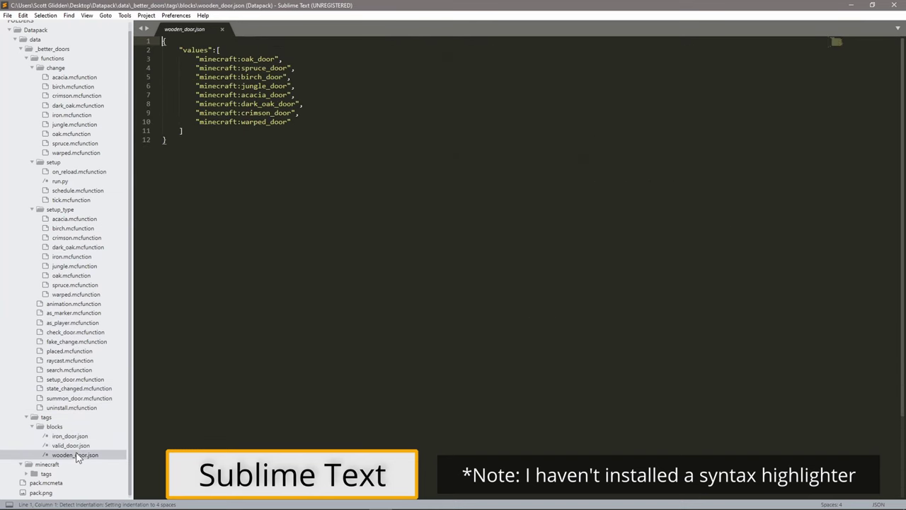
- Expand minecraft > tags > functions and open load.json, then tick.json
click(66, 475)
click(68, 468)
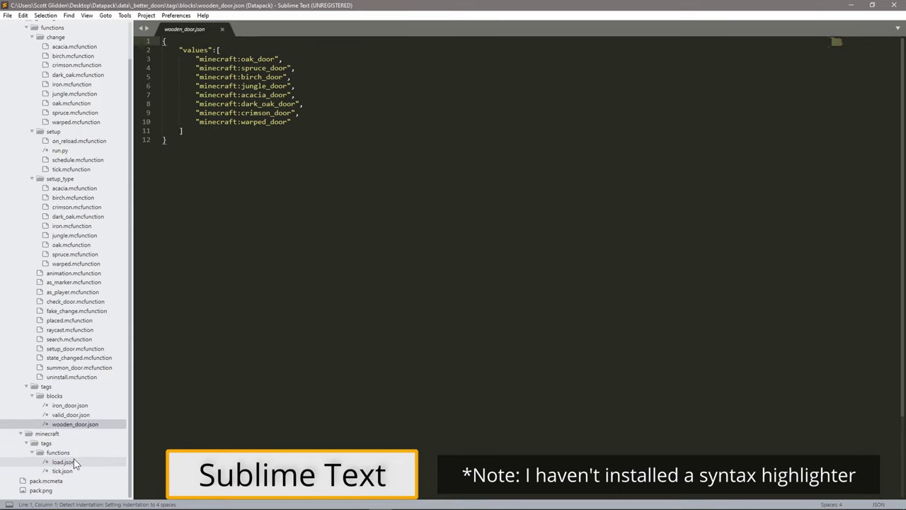
click(74, 461)
click(63, 471)
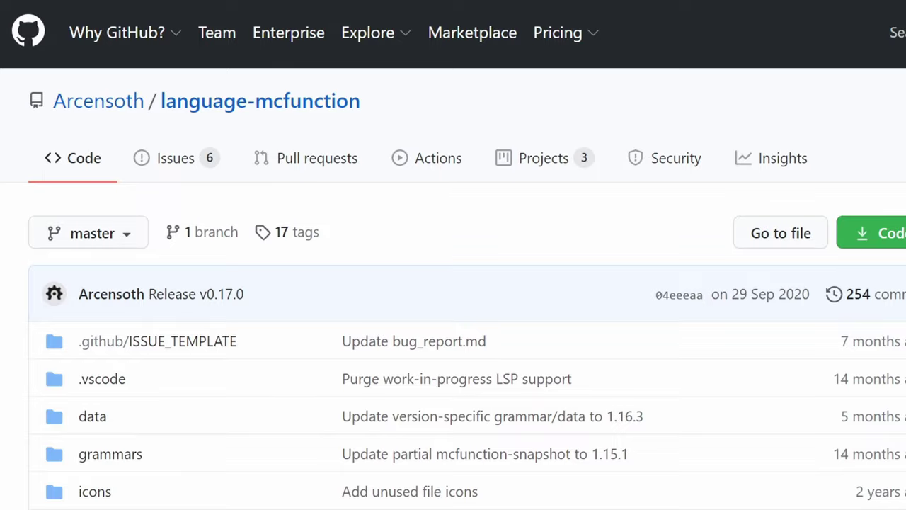
- Scroll the README down to the sample commands, then start typing 'ex' in the book
scroll(429, 433, down, 20)
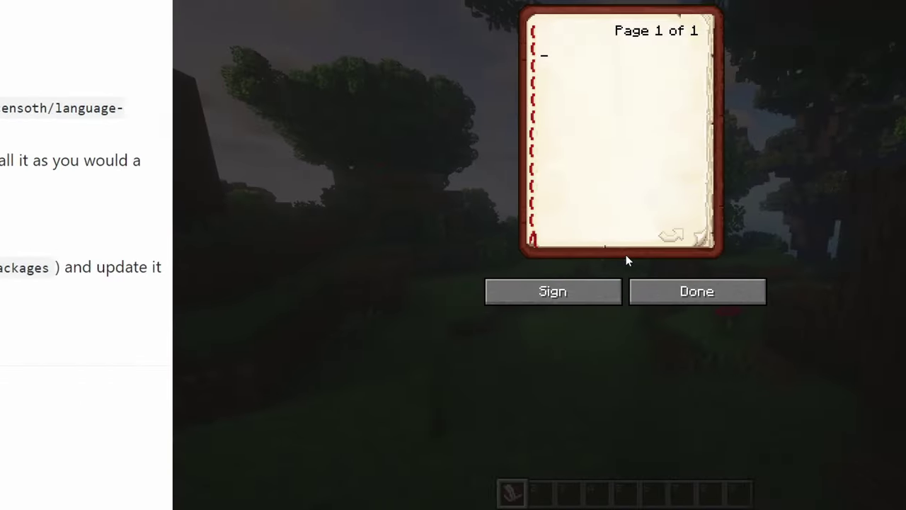
text(ex)
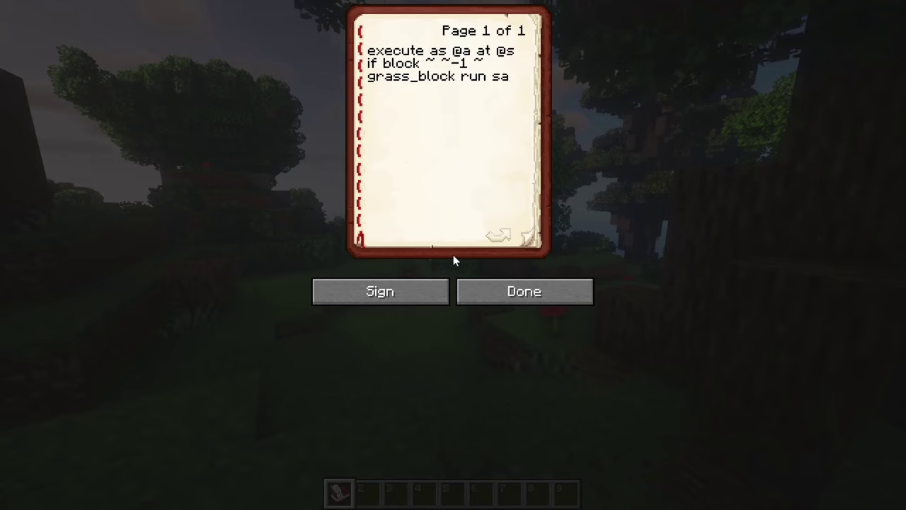
- Continue the book's grass_block execute command, typing a run of S characters
text(SSSSSSSSSSSS)
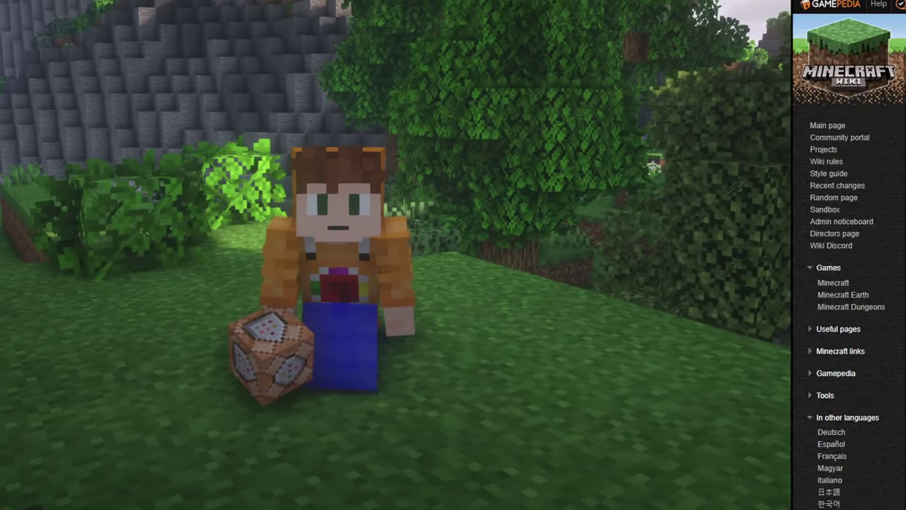
- Scroll from Contents past Usage, Data tags and Raw JSON text to Syntax
scroll(509, 283, down, 6)
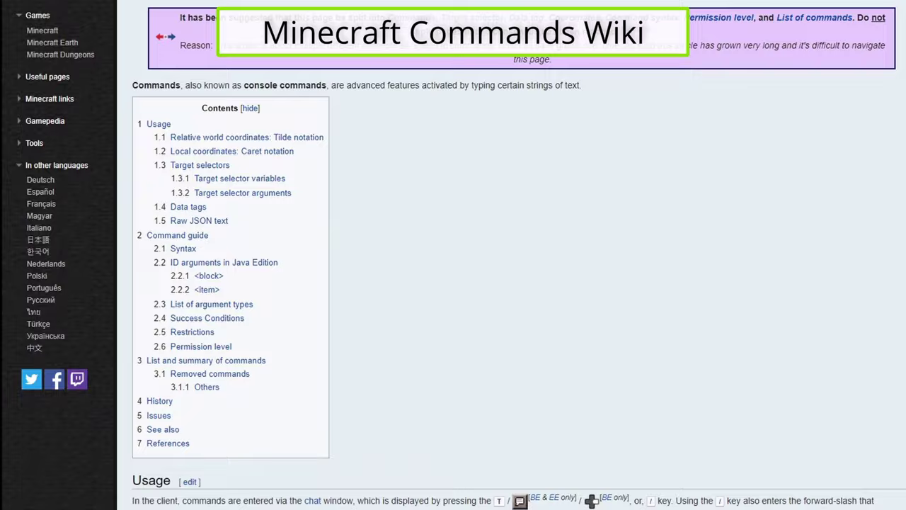
scroll(510, 284, down, 6)
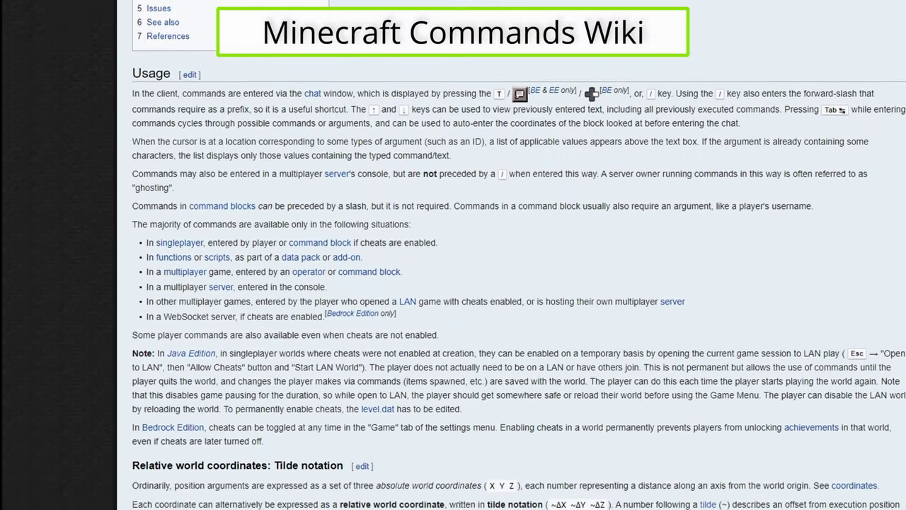
scroll(509, 283, down, 6)
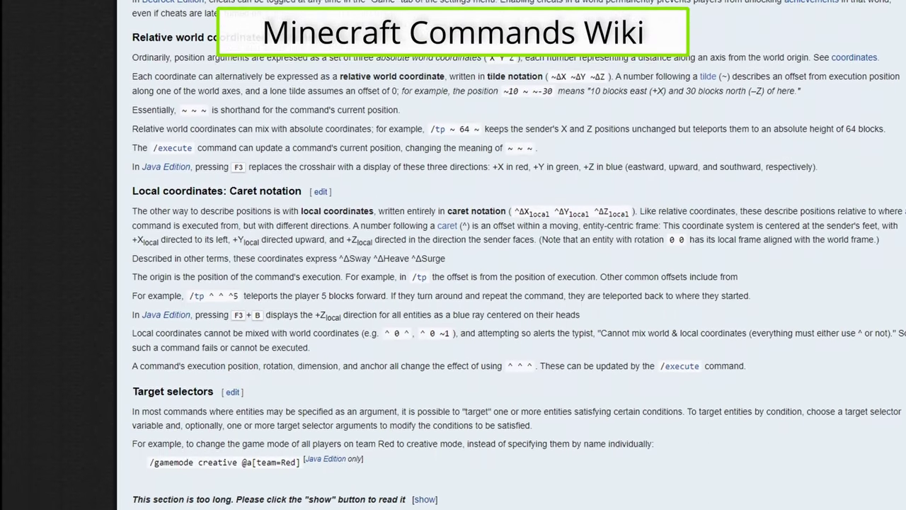
scroll(510, 283, down, 6)
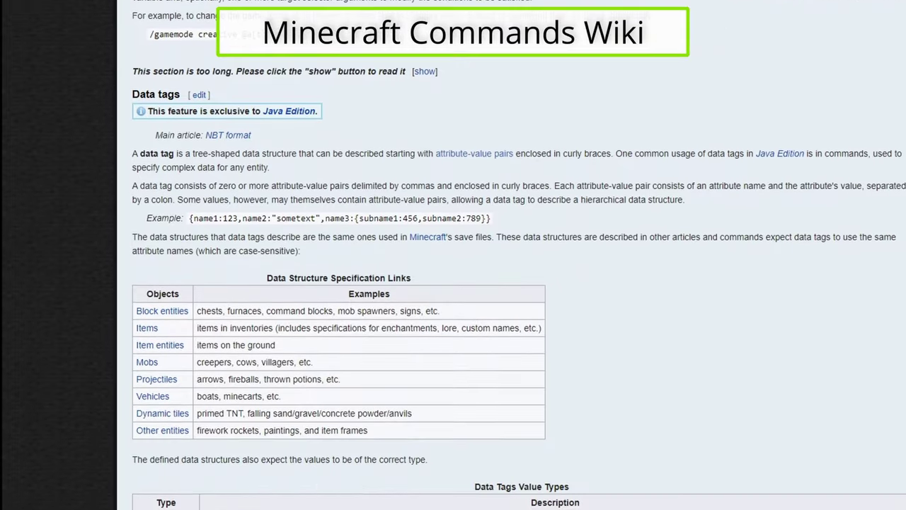
scroll(510, 283, down, 6)
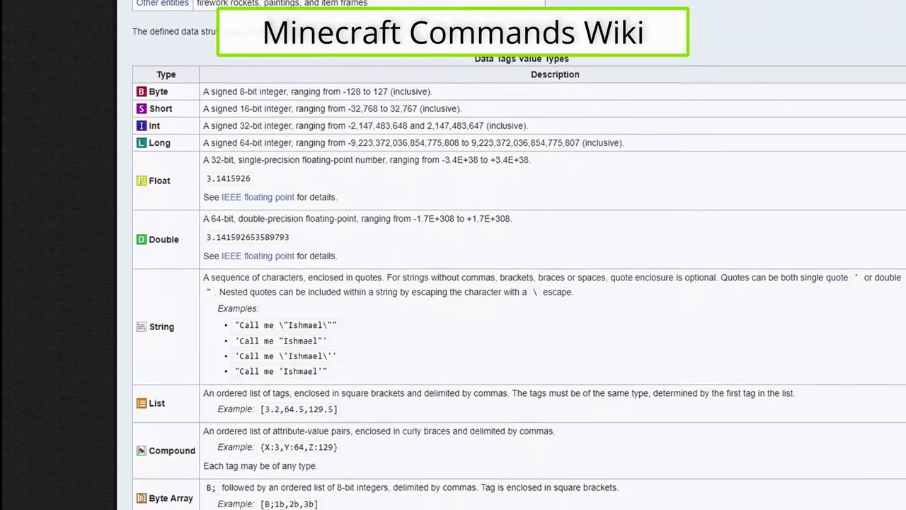
scroll(510, 284, down, 6)
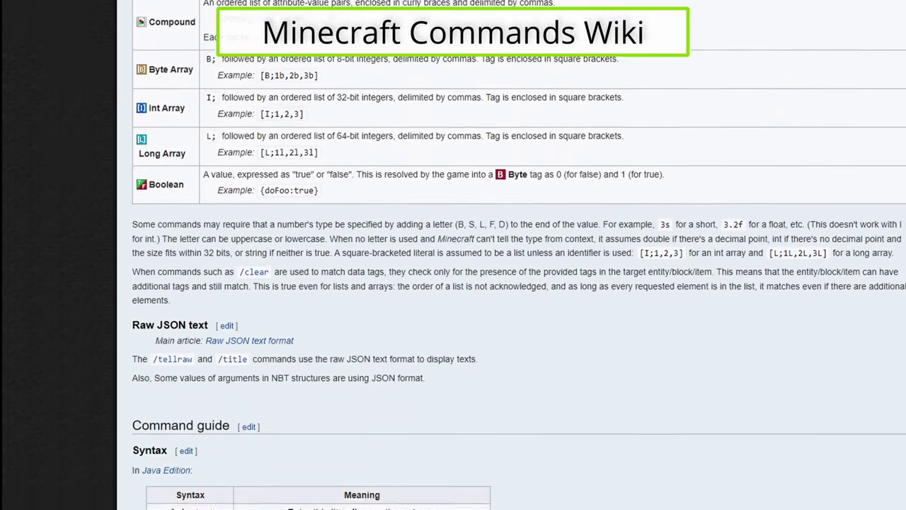
scroll(510, 283, down, 2)
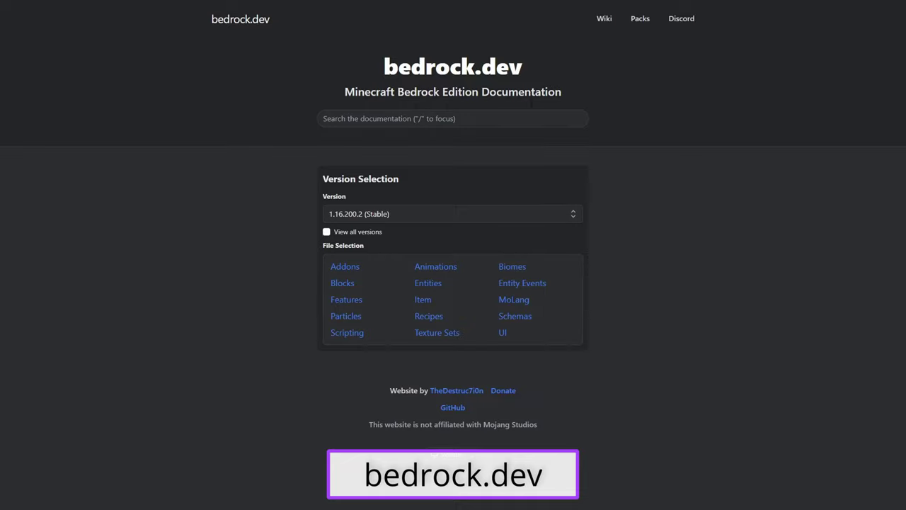
- Open the bedrock.dev Addons documentation and jump down to its Blocks section
click(354, 269)
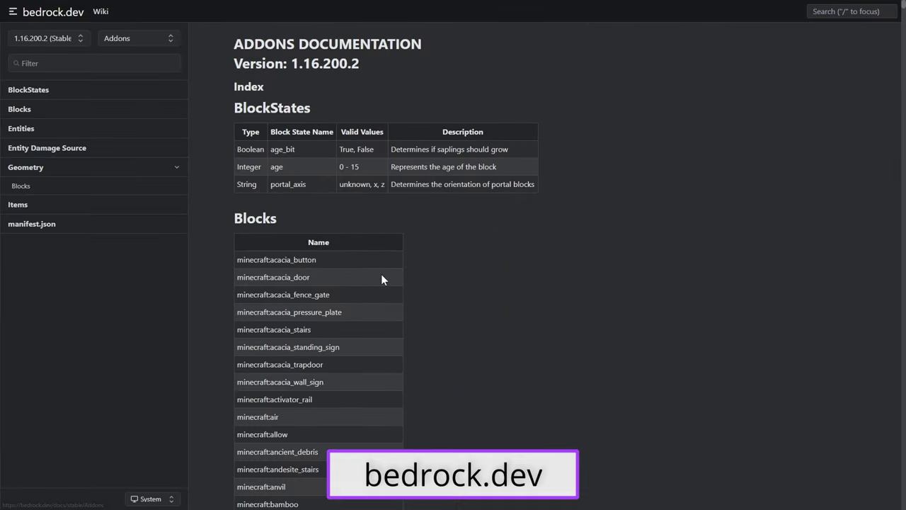
scroll(380, 279, down, 5)
click(26, 189)
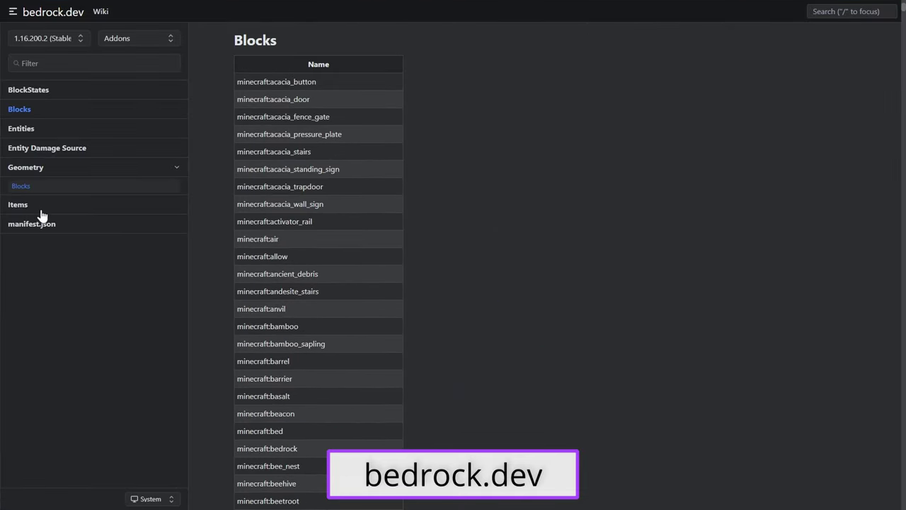
scroll(41, 216, down, 2)
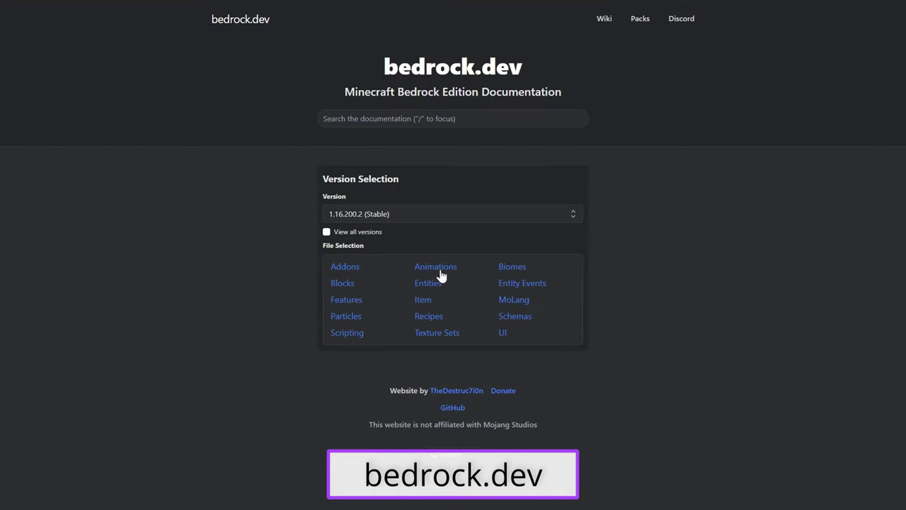
- Open Texture Sets and step through Examples, Invalid, Resource Stack Behaviour, Json Schema and Referencing Texture Resources
click(446, 335)
click(39, 140)
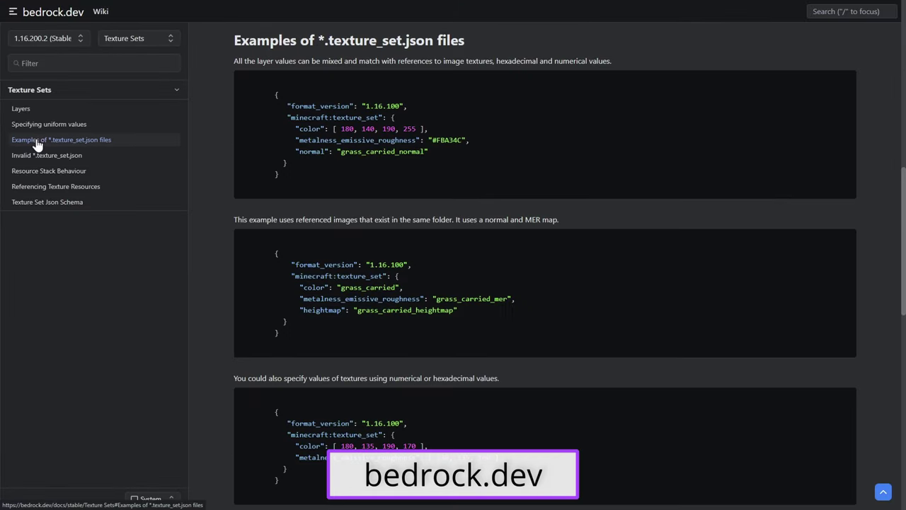
click(53, 158)
click(49, 171)
click(56, 112)
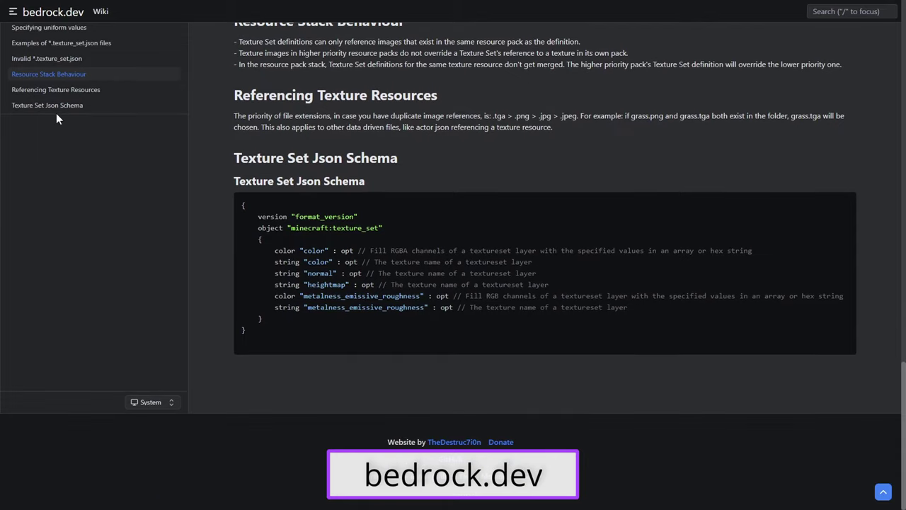
scroll(99, 129, up, 2)
click(86, 135)
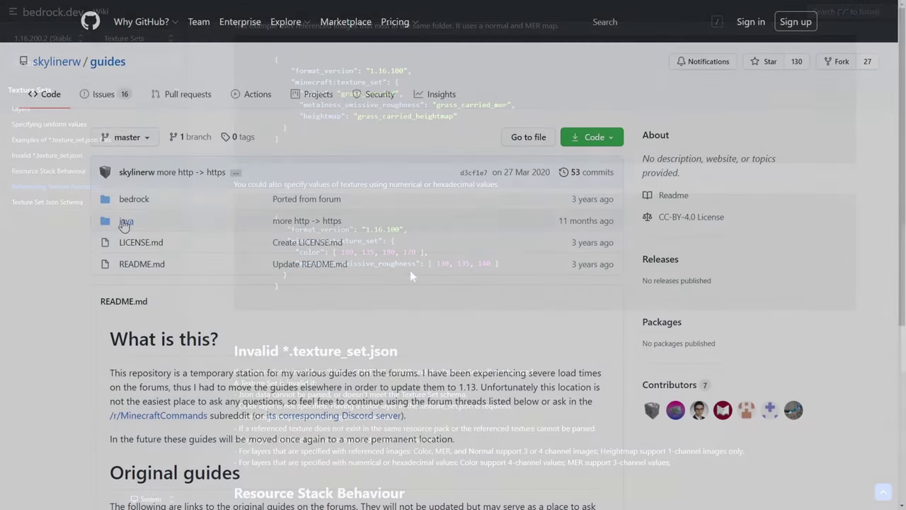
- Read the java loot-tables conditions guide, then return to the repository root
click(126, 222)
click(134, 242)
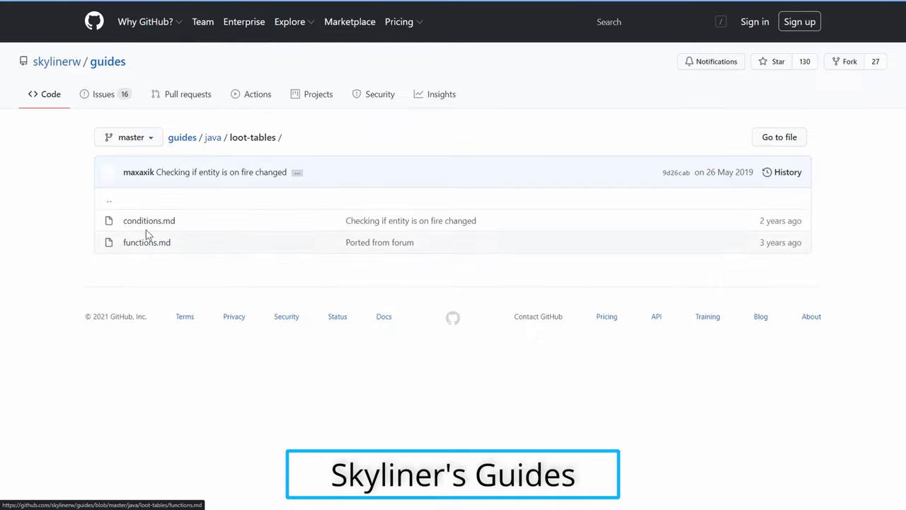
click(146, 222)
scroll(504, 393, down, 10)
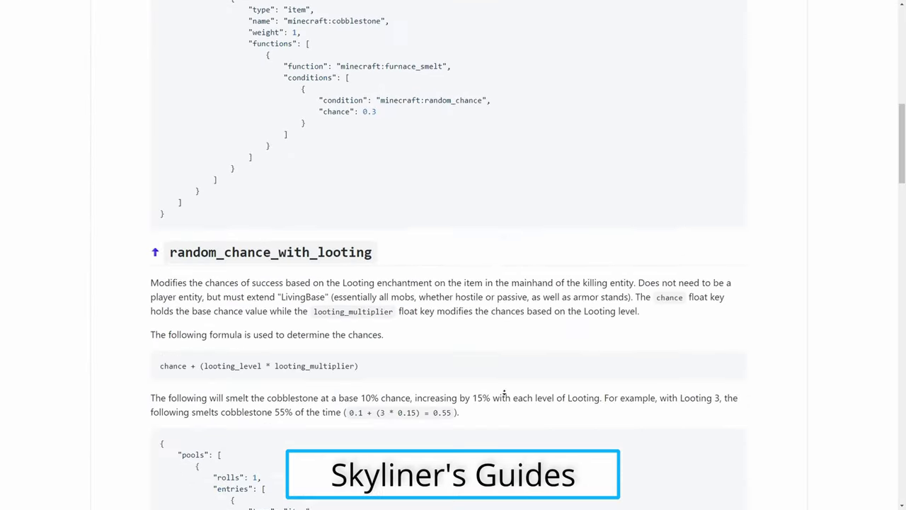
scroll(504, 393, down, 20)
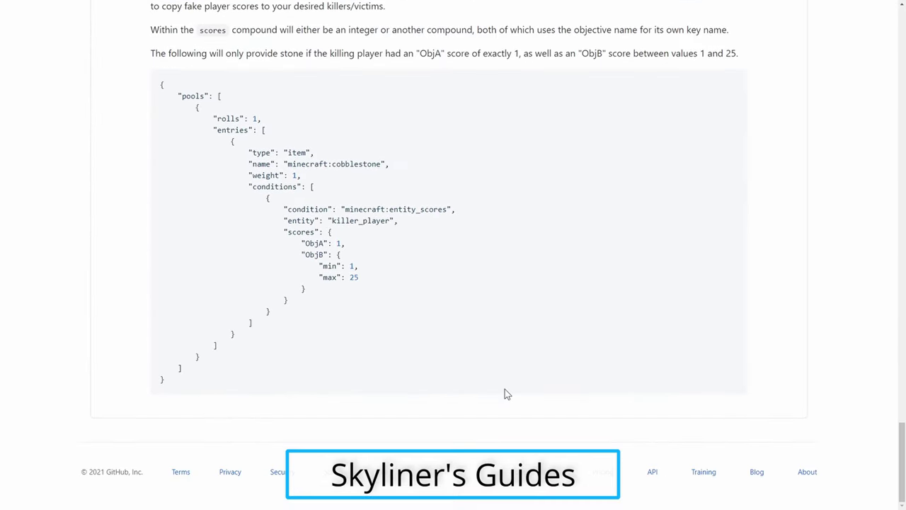
key(alt+Left)
key(alt+Left)
key(alt+Left)
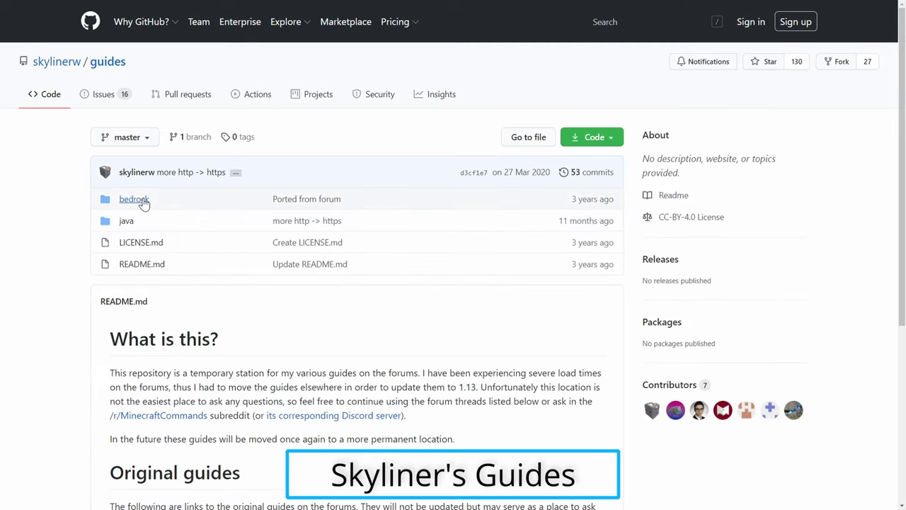
- Skim the bedrock Loot Tables guide, go back, and open the java folder
click(142, 201)
click(141, 224)
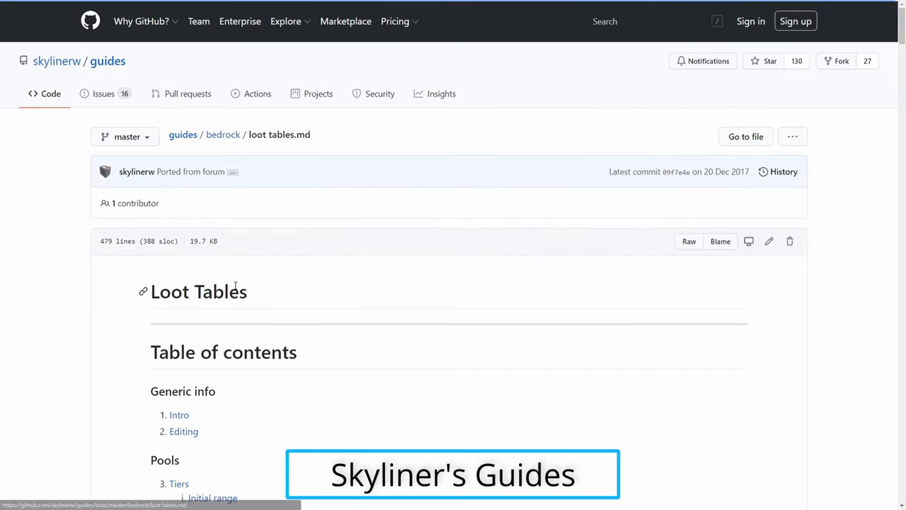
scroll(235, 285, down, 3)
key(alt+Left)
key(alt+Left)
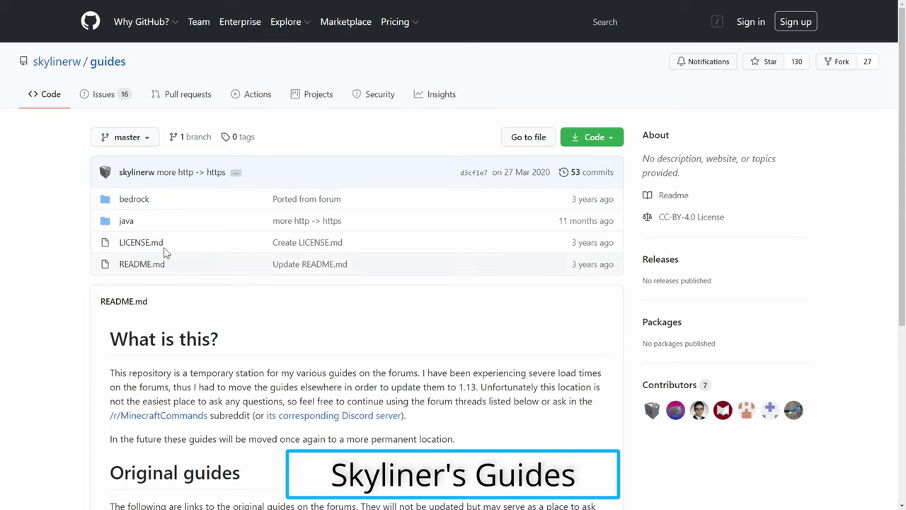
click(126, 221)
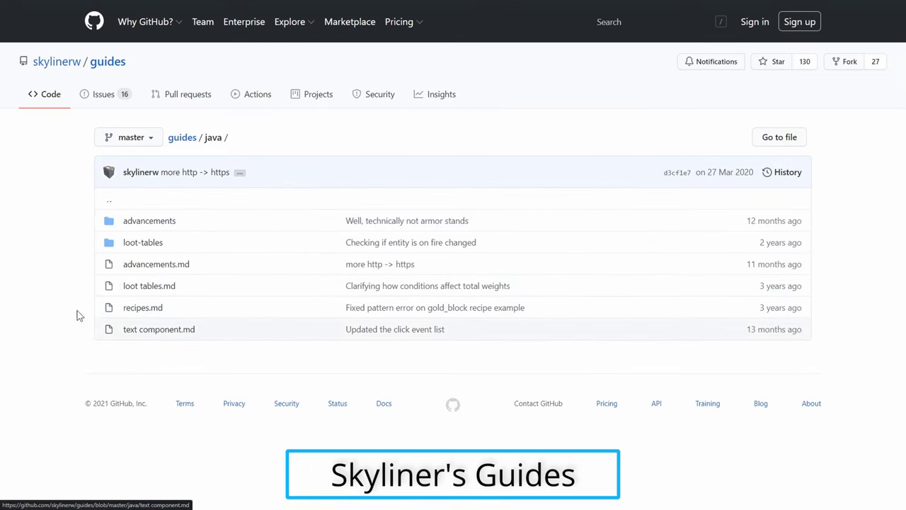
- Leave the guides repository and scroll through the r/MinecraftCommands Resources wiki
click(112, 201)
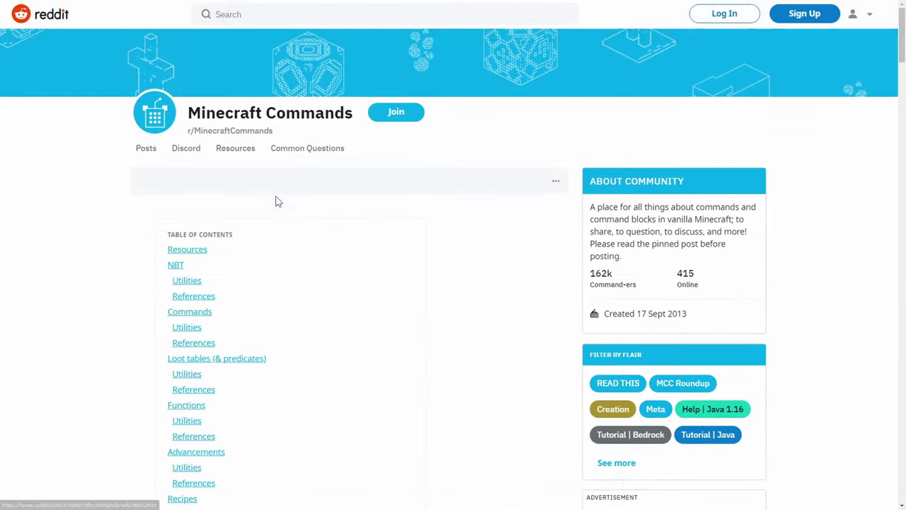
scroll(313, 255, down, 15)
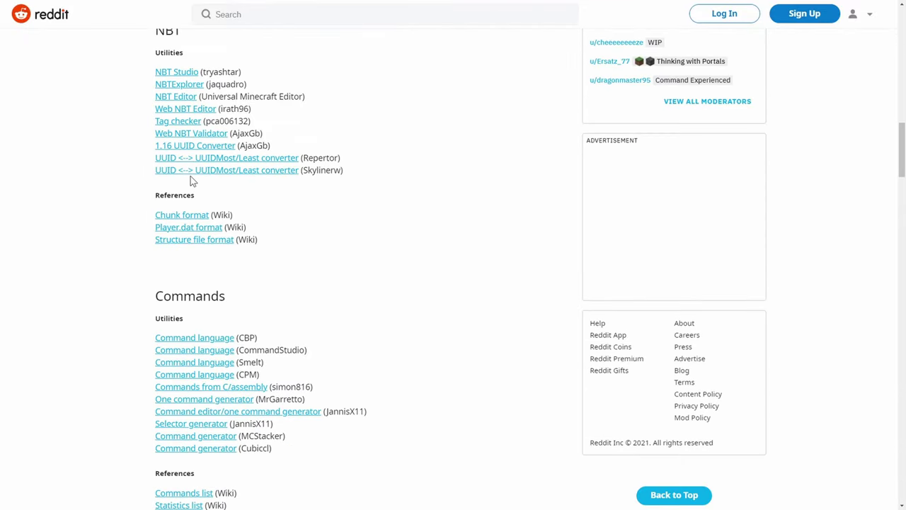
scroll(191, 181, down, 10)
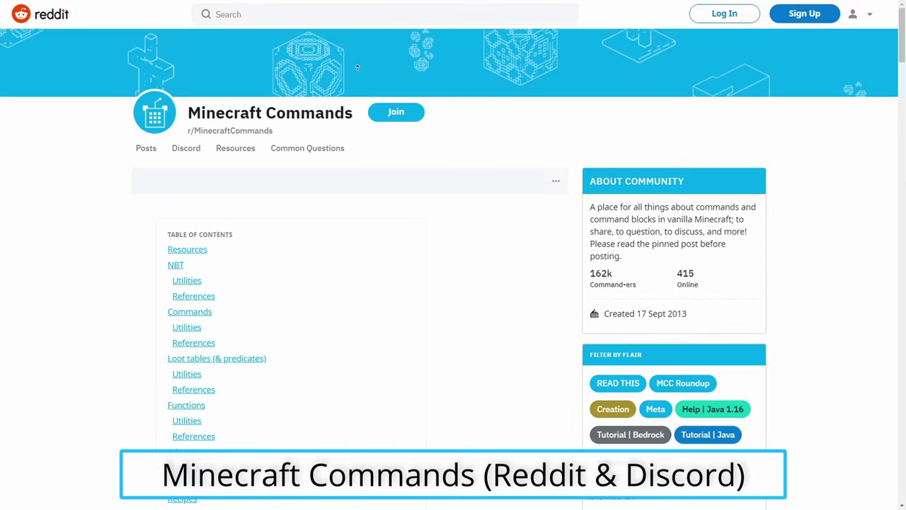
- Open the Common Questions wiki page and read down its question lists
click(310, 157)
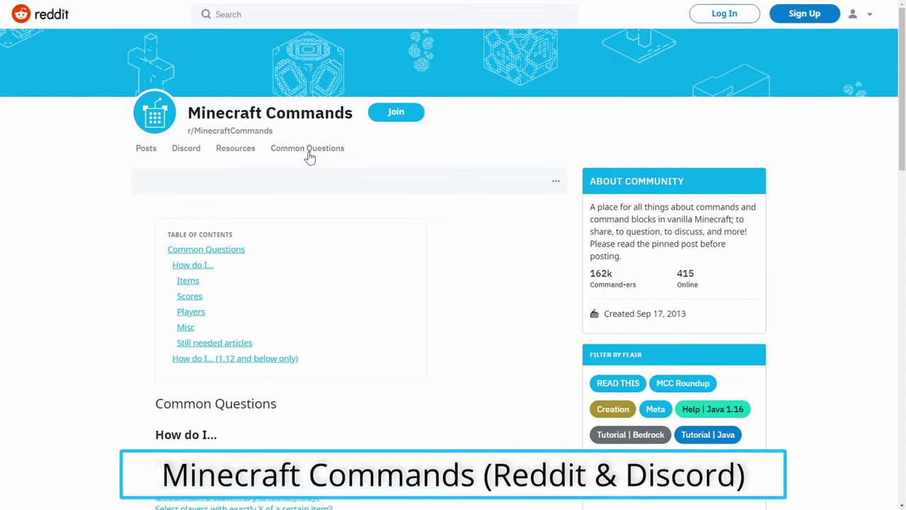
scroll(309, 157, down, 7)
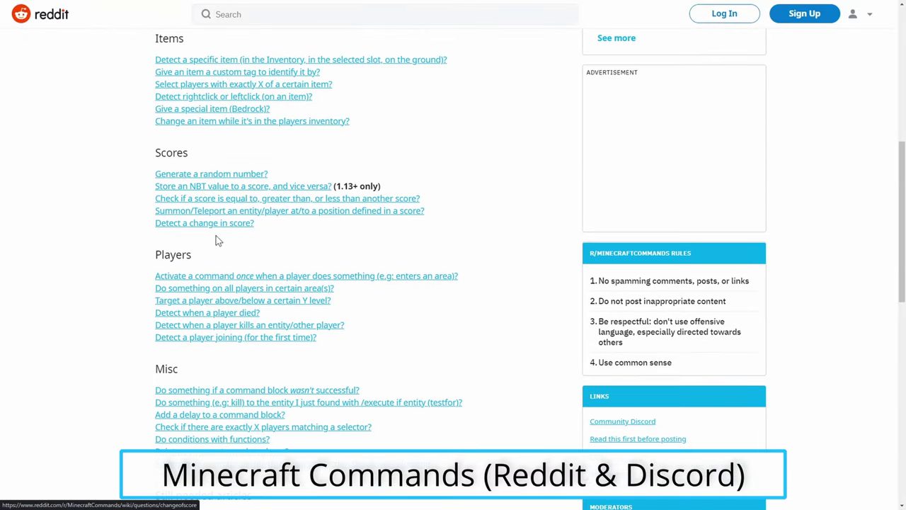
scroll(234, 273, down, 4)
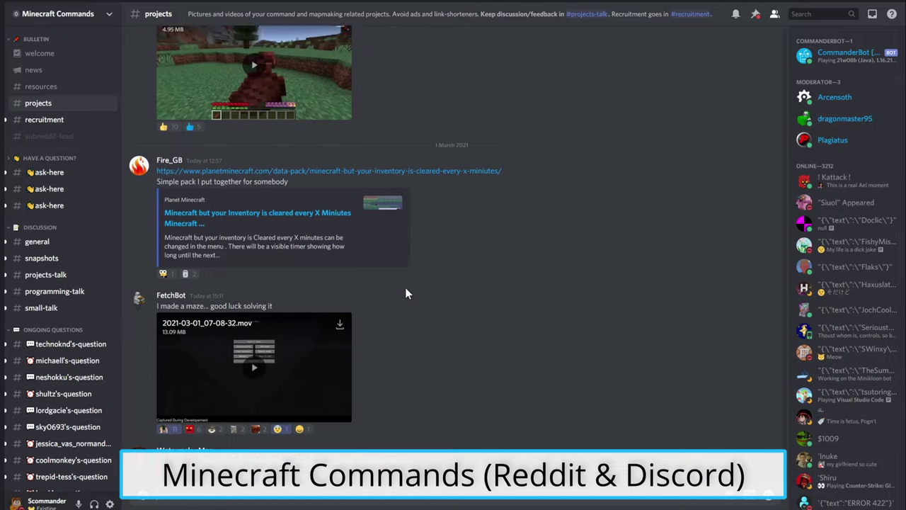
- Browse three of the ongoing question channels on the Minecraft Commands server
scroll(405, 290, up, 7)
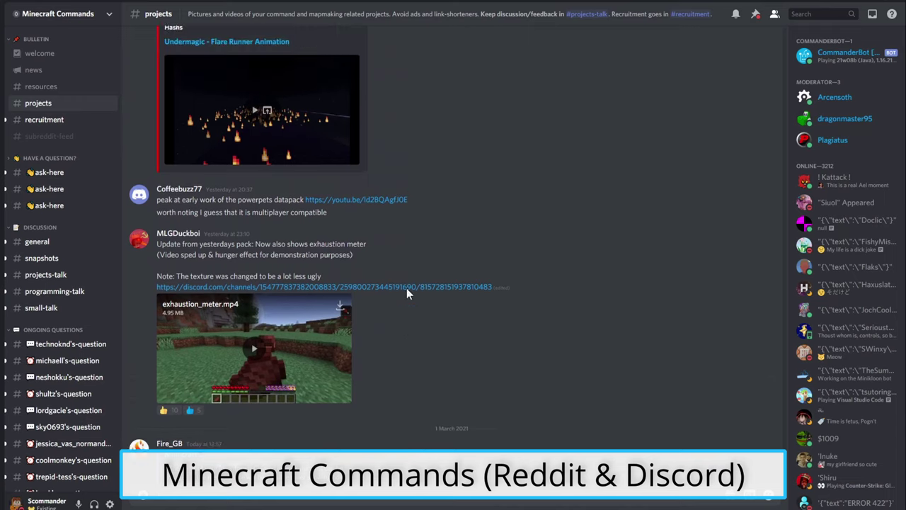
click(40, 394)
scroll(56, 386, down, 3)
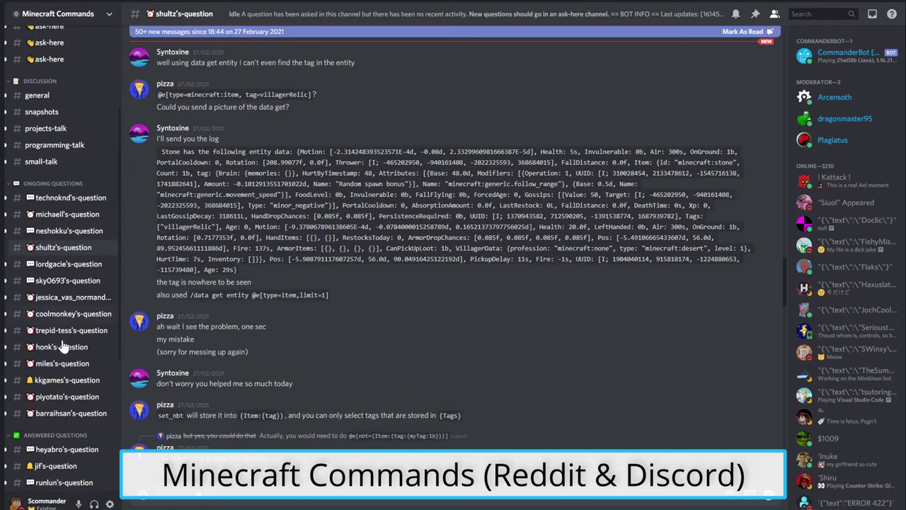
click(42, 398)
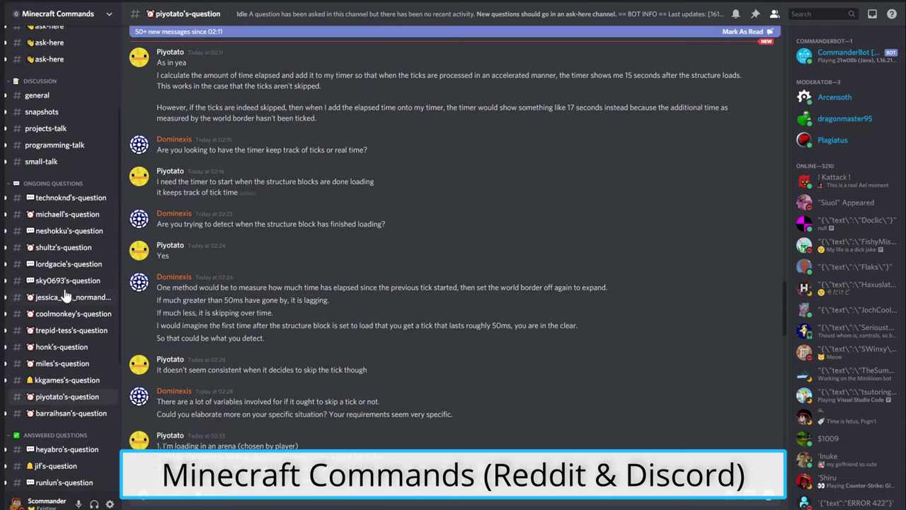
click(51, 281)
- Scroll through the #general channel's messages, then move to #resources
scroll(49, 283, up, 4)
click(37, 242)
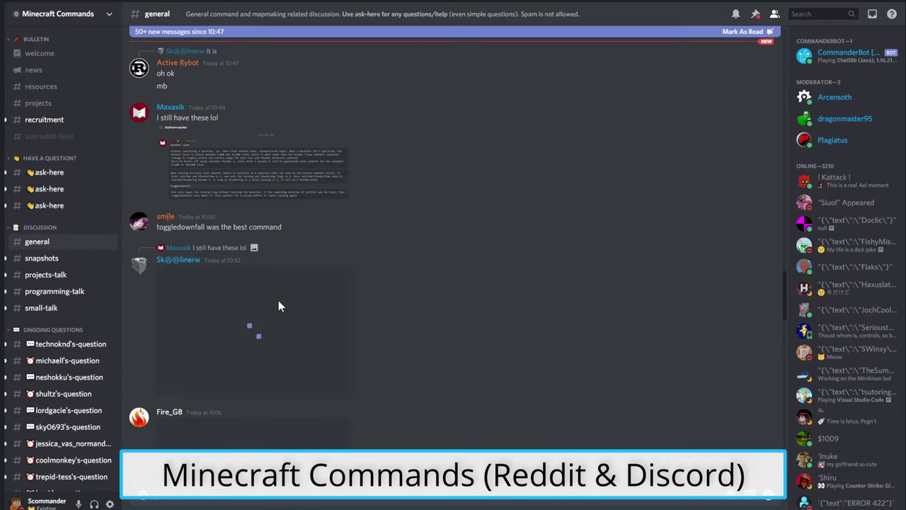
scroll(320, 353, down, 15)
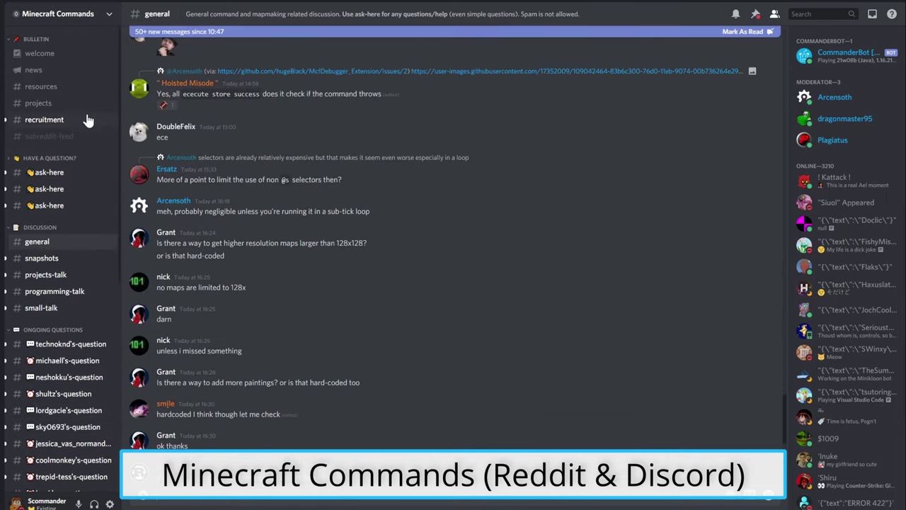
click(65, 90)
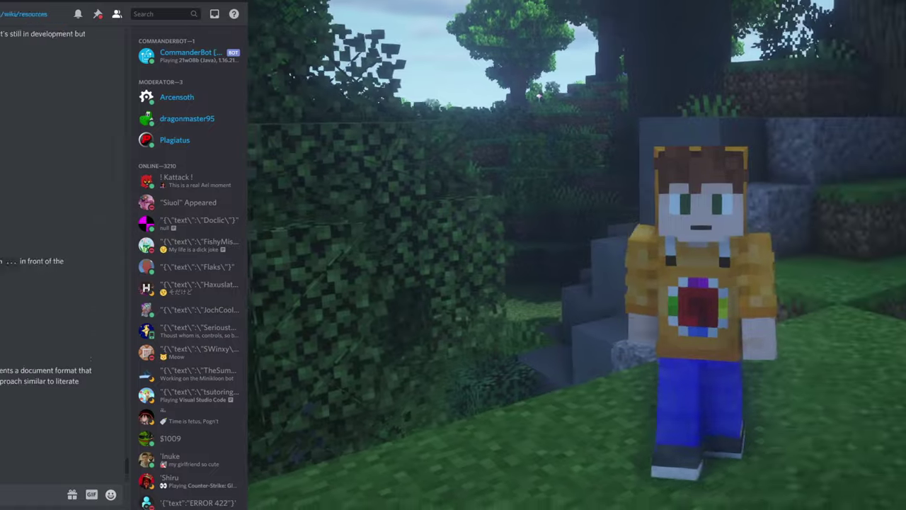